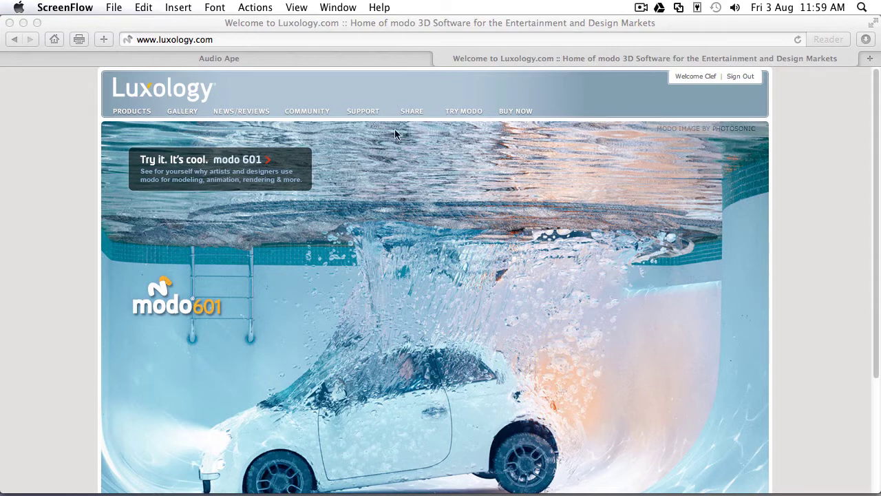
- Open the Get Audio Ape page on the Audio Ape site and set the percentage to charity to 85%
{"action": "left_click", "coordinate": [306, 60]}
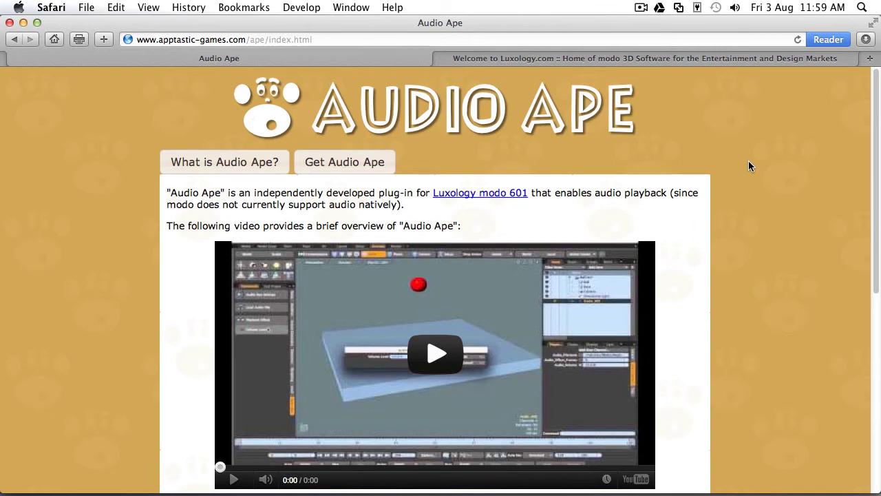
{"action": "left_click", "coordinate": [389, 167]}
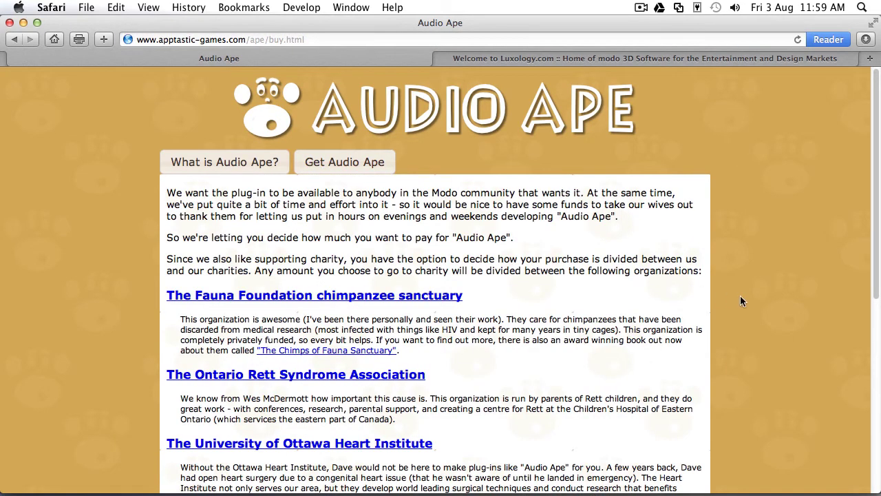
{"action": "scroll", "coordinate": [746, 296], "scroll_direction": "down", "scroll_amount": 5}
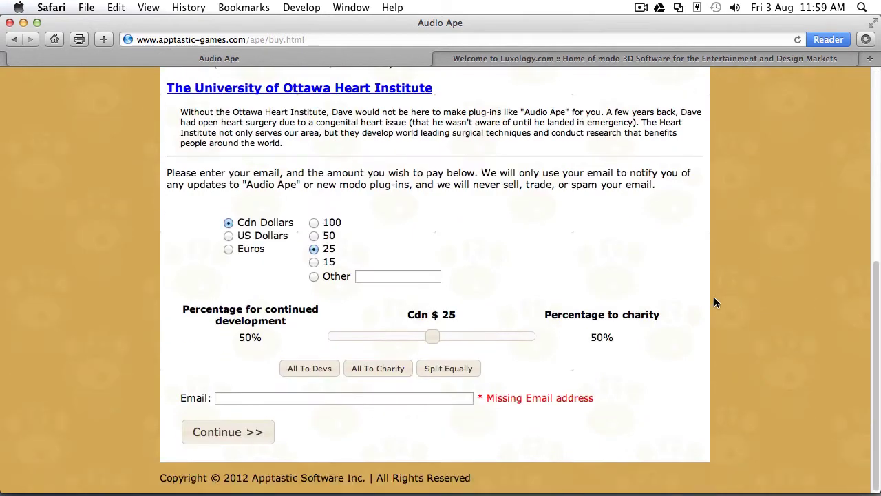
{"action": "left_click_drag", "start_coordinate": [432, 337], "coordinate": [506, 338]}
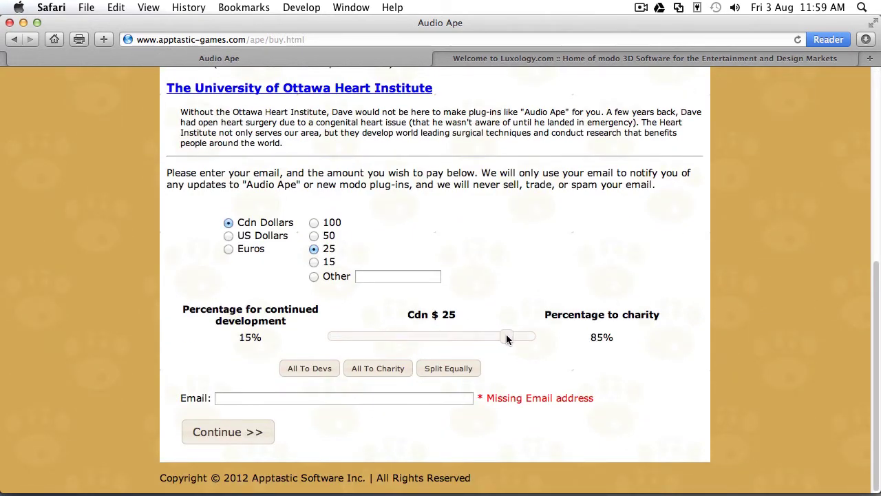
{"action": "left_click", "coordinate": [506, 337]}
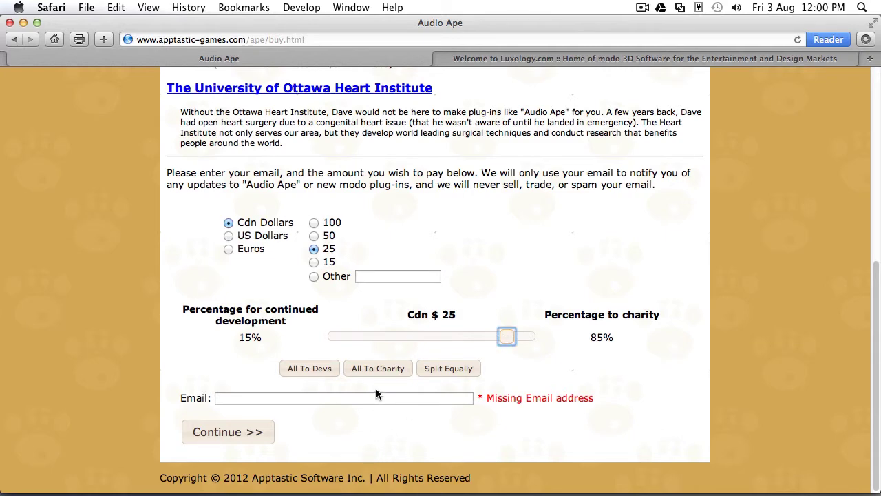
- Switch to Finder, extract audioape-1.1.1.zip in Downloads, and open the user configs folder from modo
{"action": "key", "text": "super+Tab"}
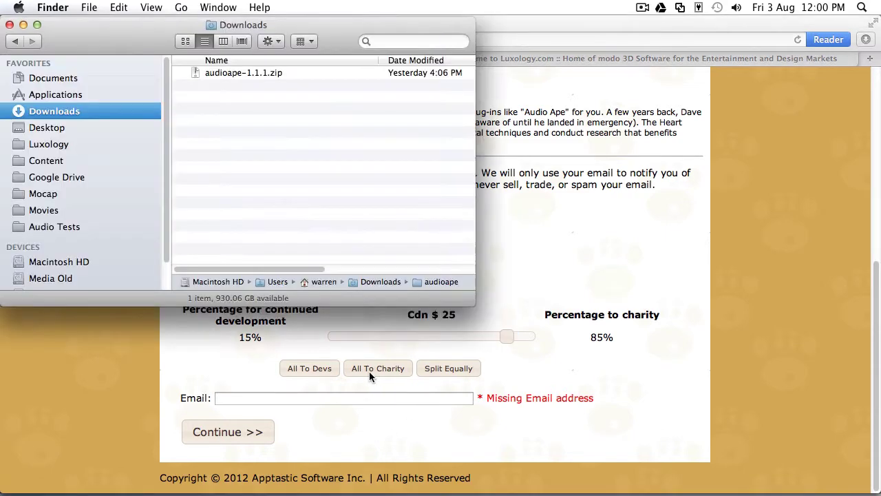
{"action": "double_click", "coordinate": [208, 71]}
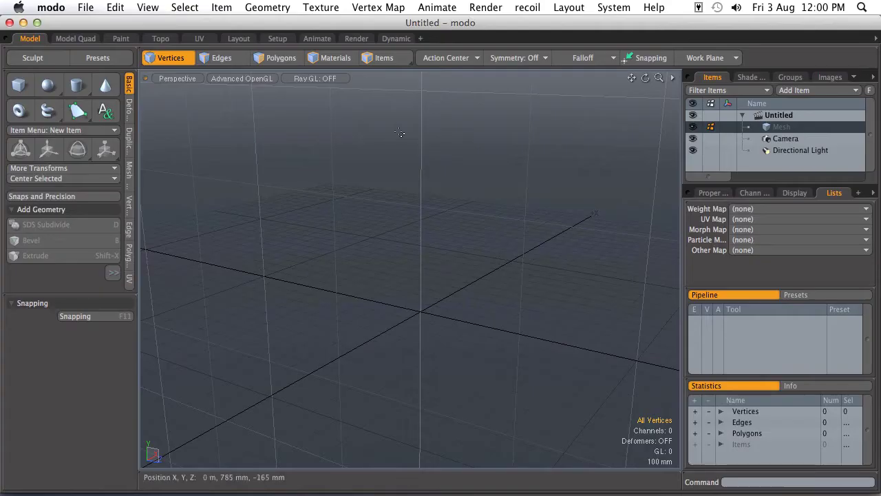
{"action": "left_click", "coordinate": [616, 8]}
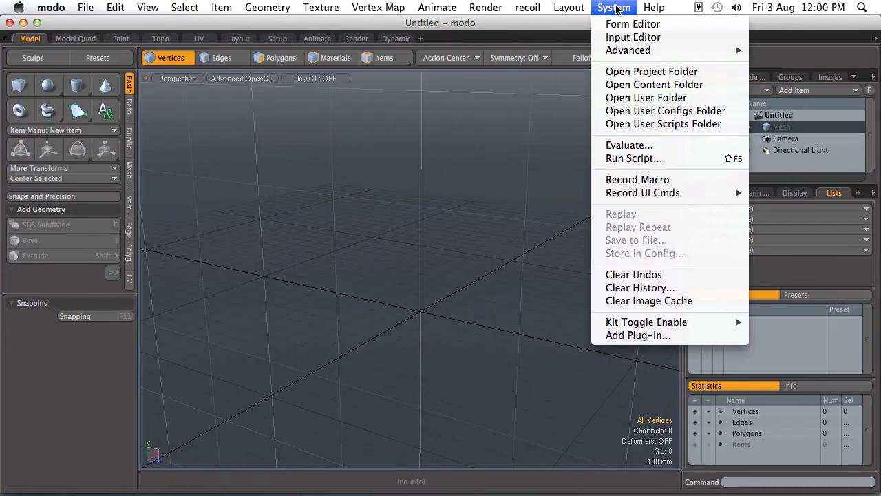
{"action": "left_click", "coordinate": [634, 115]}
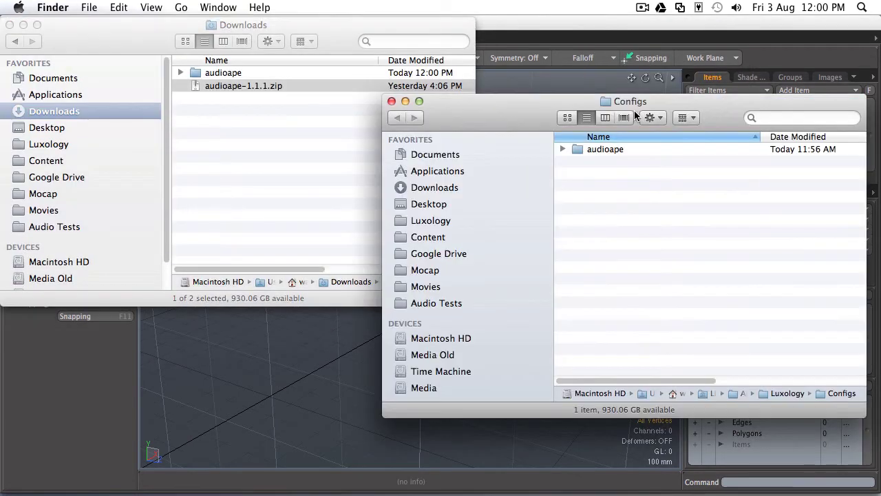
- Replace the existing audioape folder in Configs with the newly extracted audioape folder from Downloads
{"action": "left_click", "coordinate": [579, 150]}
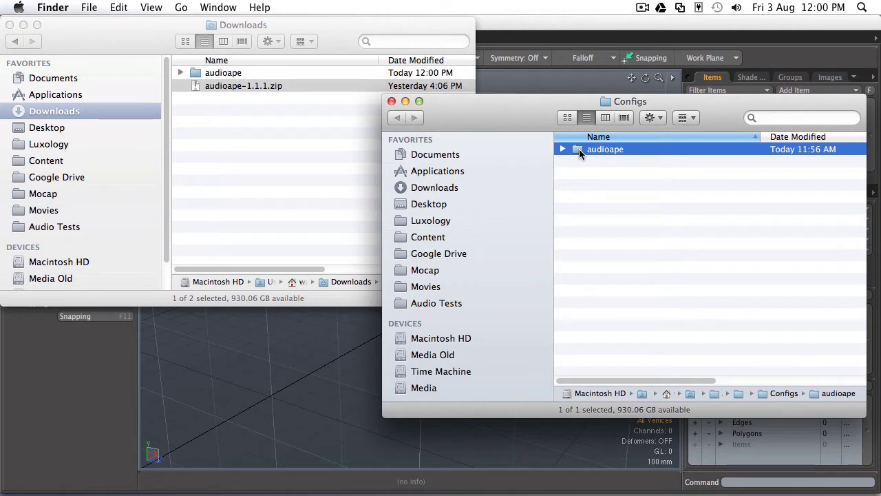
{"action": "key", "text": "super+BackSpace"}
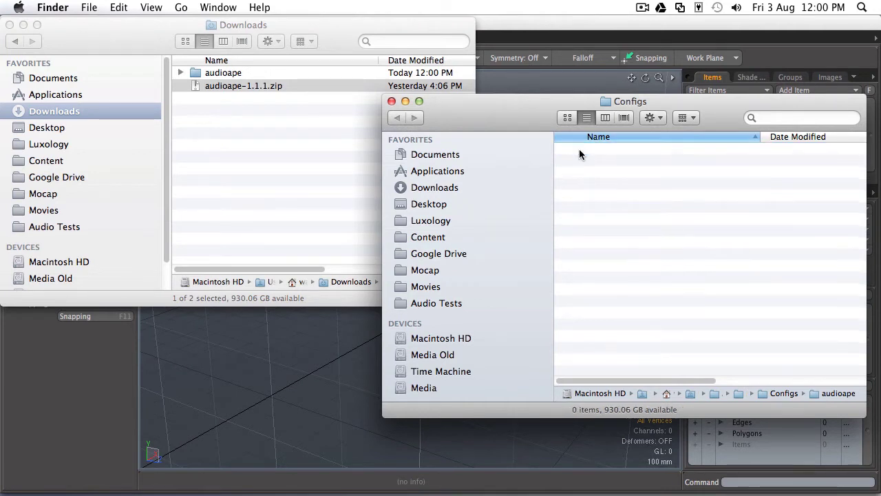
{"action": "left_click", "coordinate": [197, 72]}
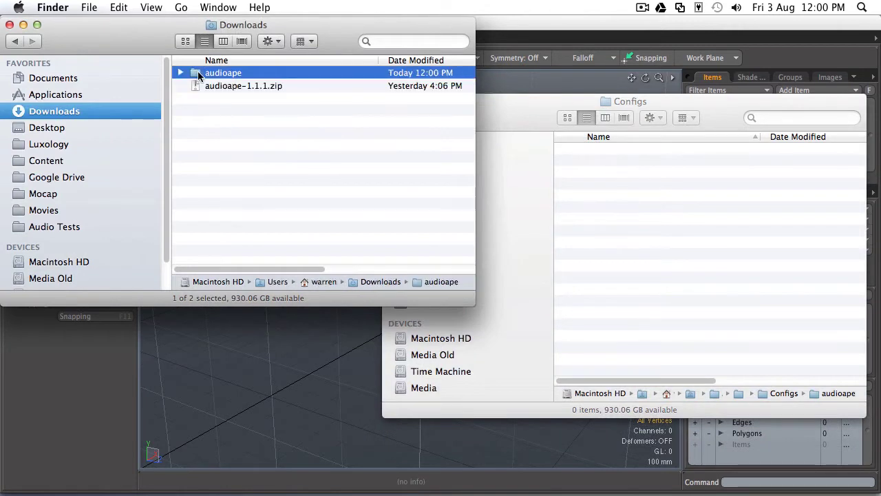
{"action": "left_click_drag", "start_coordinate": [197, 73], "coordinate": [596, 182]}
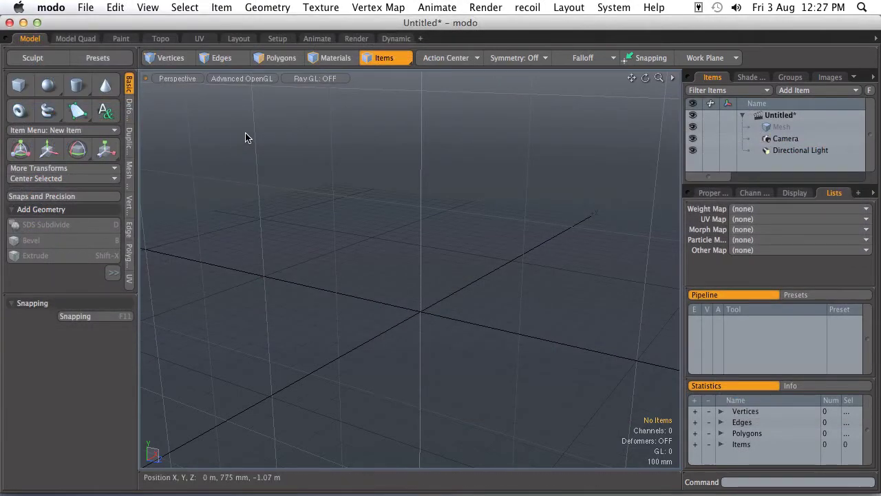
- Switch modo to the Animate layout and load the audio file Code Monkey.aif with Audio Ape
{"action": "left_click", "coordinate": [278, 39]}
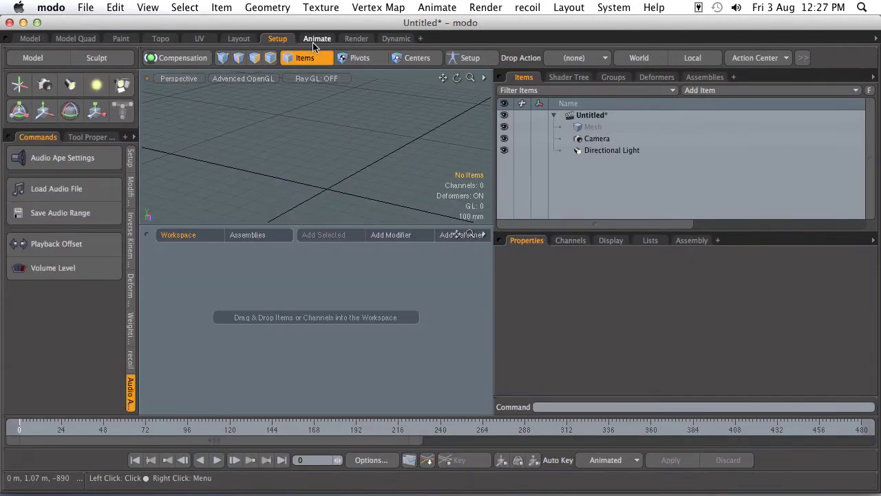
{"action": "left_click", "coordinate": [316, 40]}
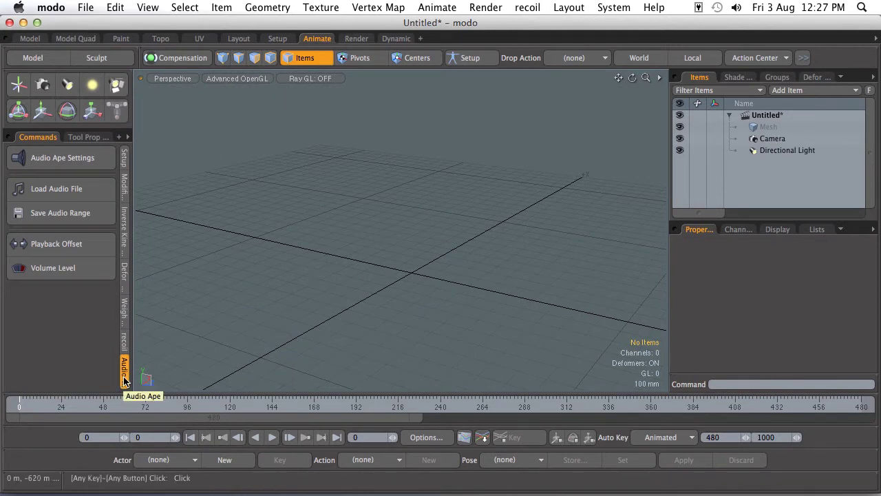
{"action": "left_click", "coordinate": [76, 190]}
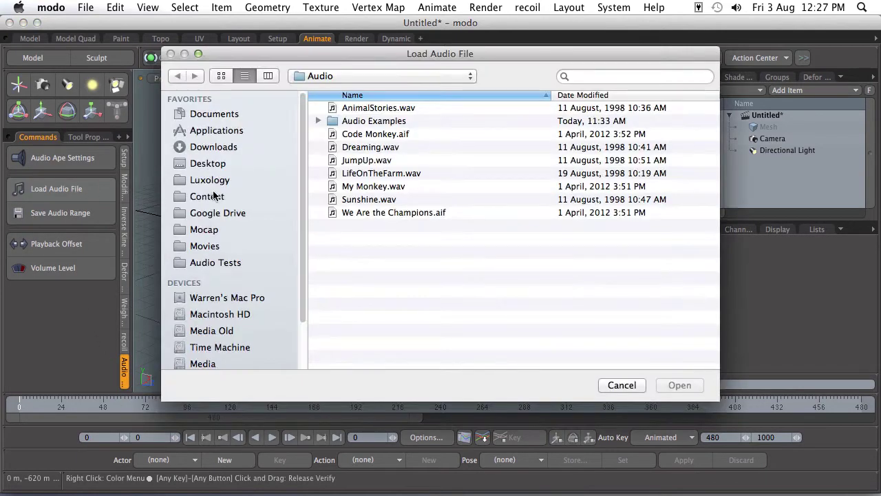
{"action": "left_click", "coordinate": [391, 135]}
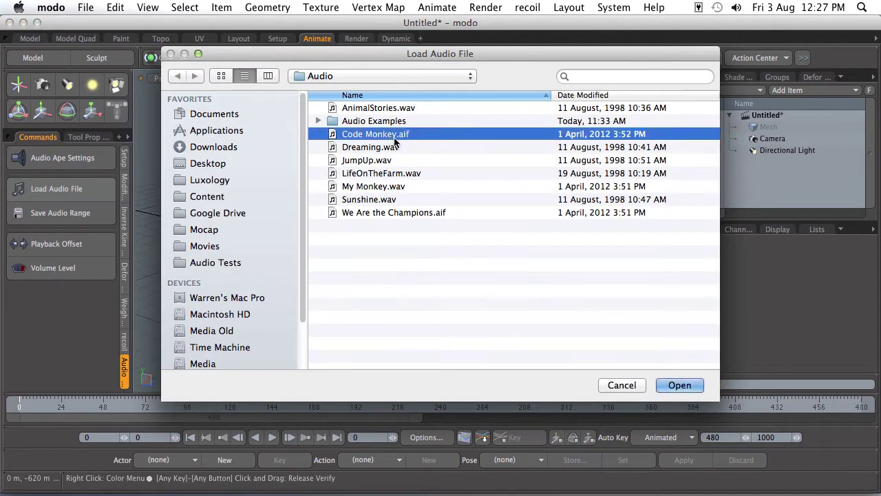
{"action": "key", "text": "Return"}
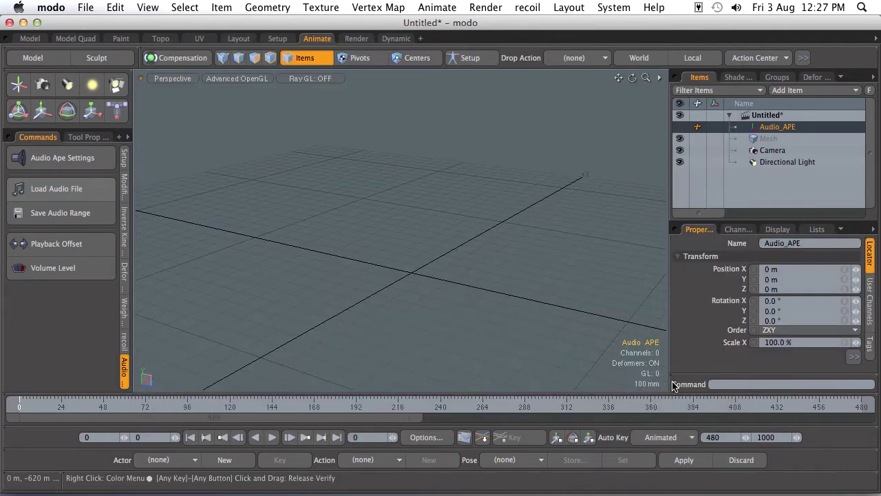
- Play the loaded audio, stop playback, and scrub the timeline forward to frame 89 to check the sound
{"action": "left_click", "coordinate": [272, 438]}
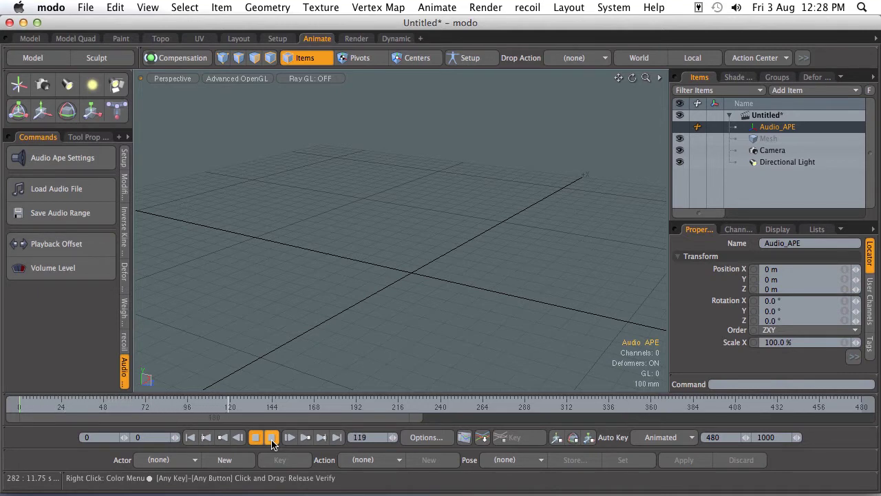
{"action": "left_click", "coordinate": [272, 441]}
{"action": "left_click", "coordinate": [257, 442]}
{"action": "left_click", "coordinate": [254, 439]}
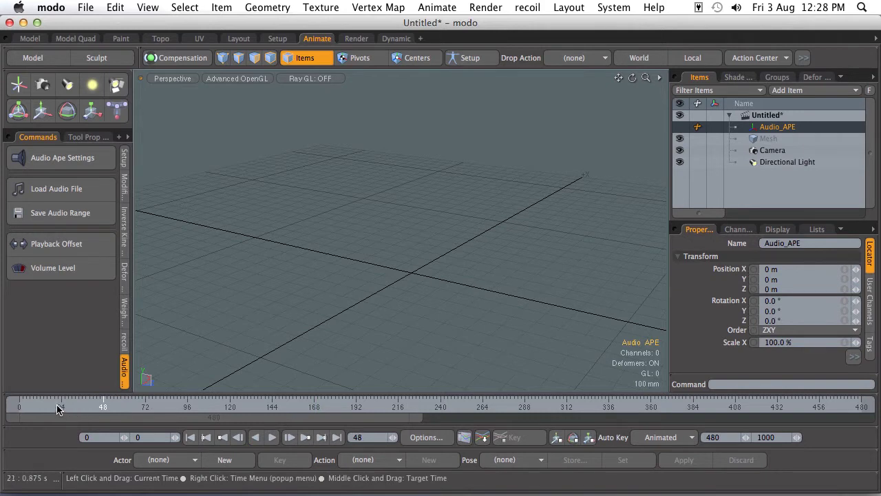
{"action": "left_click_drag", "start_coordinate": [58, 407], "coordinate": [175, 407]}
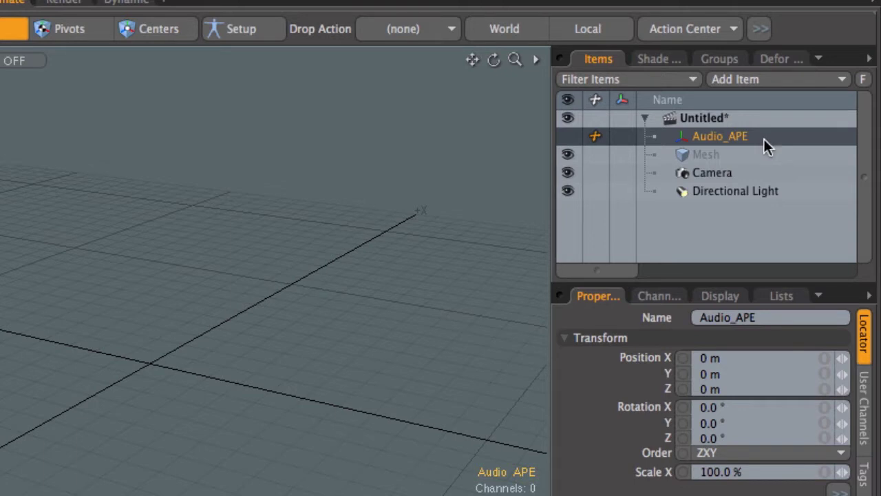
- Show the user channels of the Audio_APE item and set its playback offset to 48 frames
{"action": "left_click", "coordinate": [866, 390]}
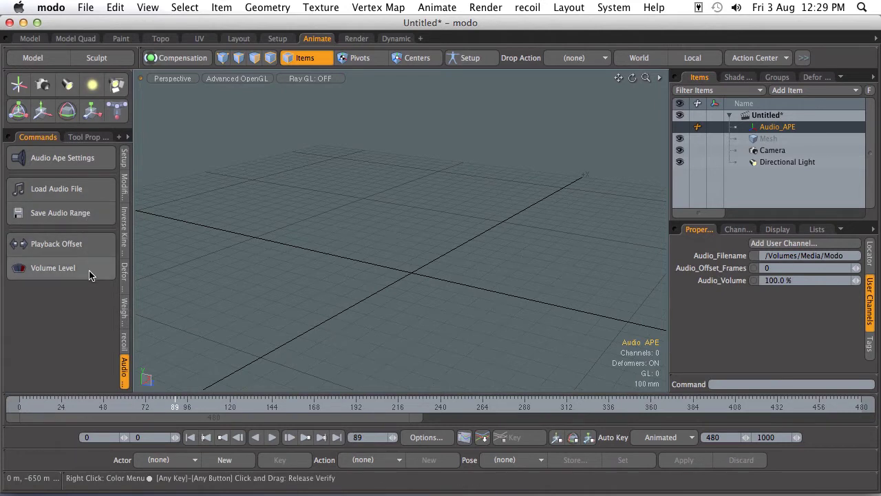
{"action": "left_click", "coordinate": [62, 244]}
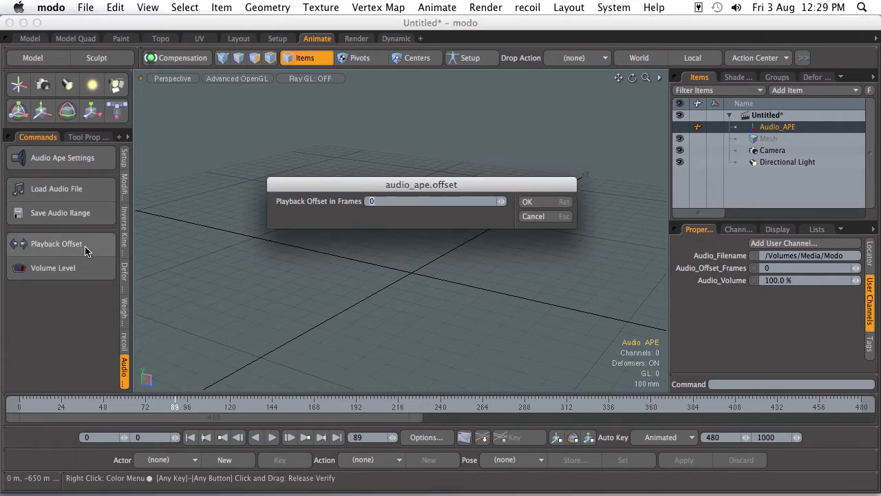
{"action": "type", "text": "48"}
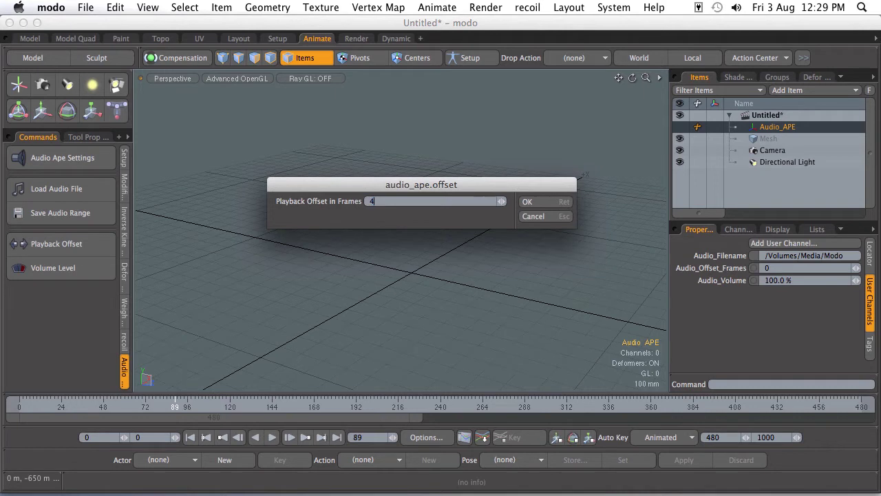
{"action": "left_click", "coordinate": [547, 201]}
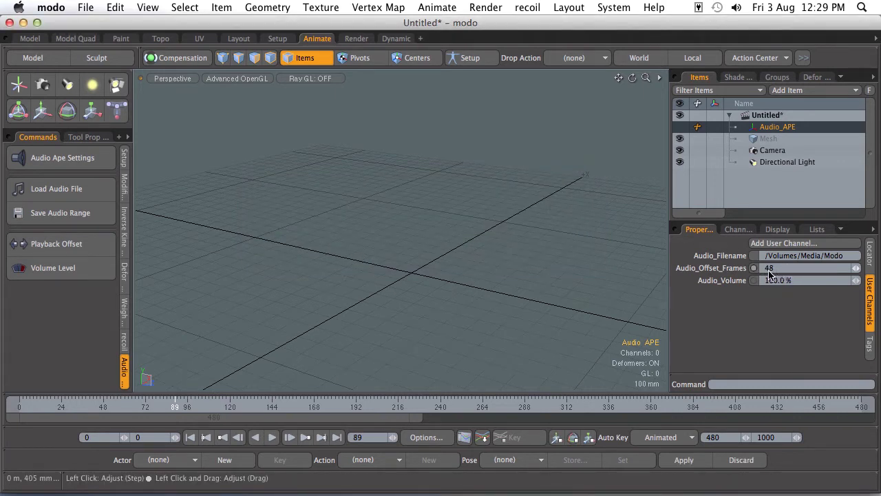
- Set the Audio Ape volume level to 75%
{"action": "left_click", "coordinate": [84, 272]}
{"action": "type", "text": "7"}
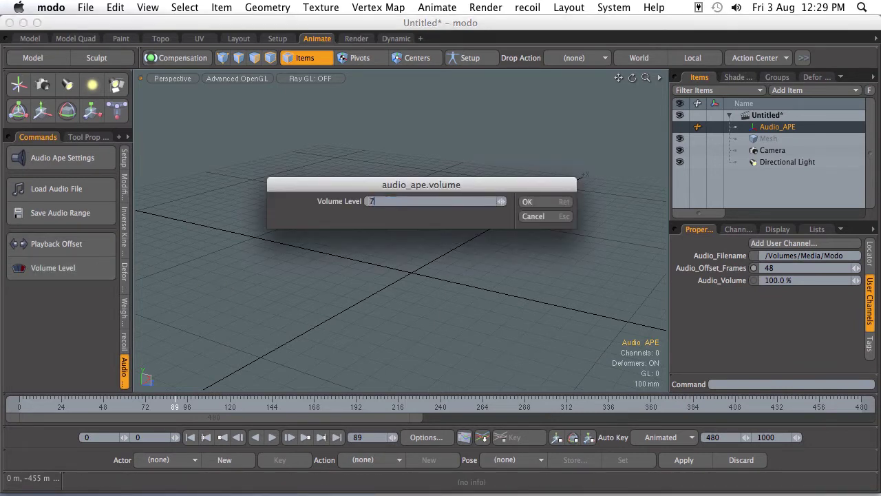
{"action": "type", "text": "5"}
{"action": "left_click", "coordinate": [527, 202]}
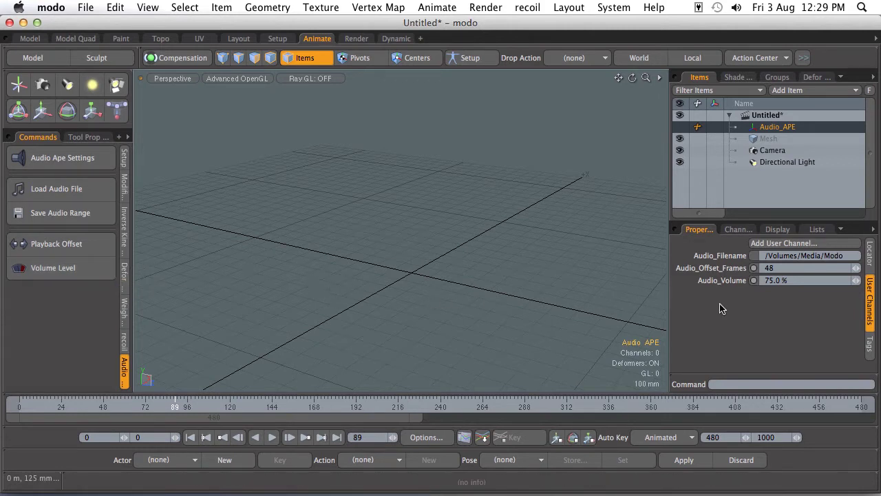
- Edit the Audio_APE user channels, setting Audio_Offset_Frames to 24 and Audio_Volume to 100%
{"action": "left_click", "coordinate": [785, 267]}
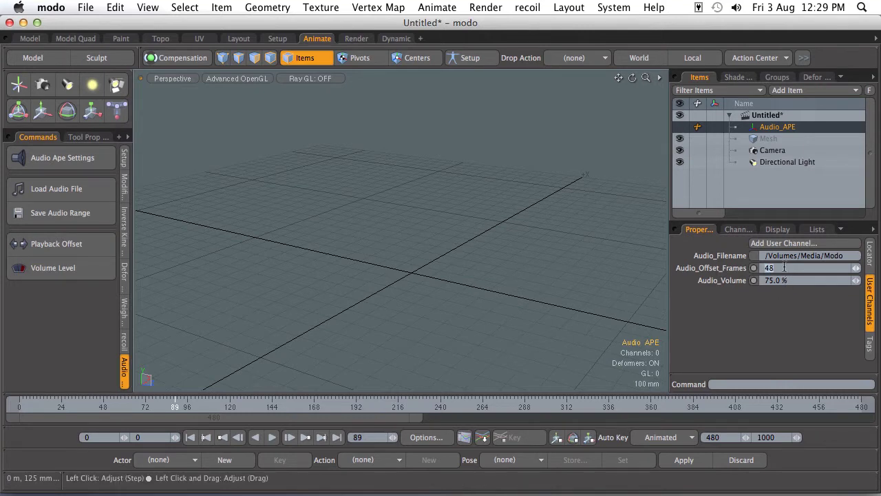
{"action": "type", "text": "24"}
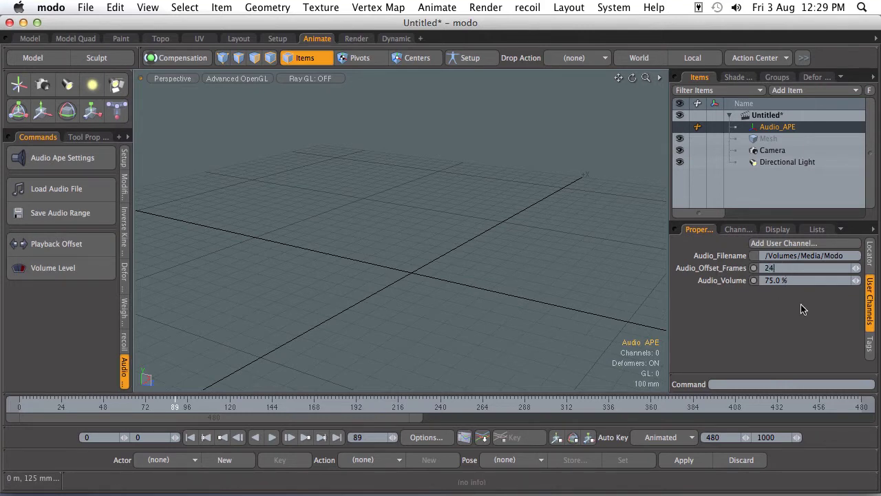
{"action": "key", "text": "Tab"}
{"action": "type", "text": "100"}
{"action": "key", "text": "Return"}
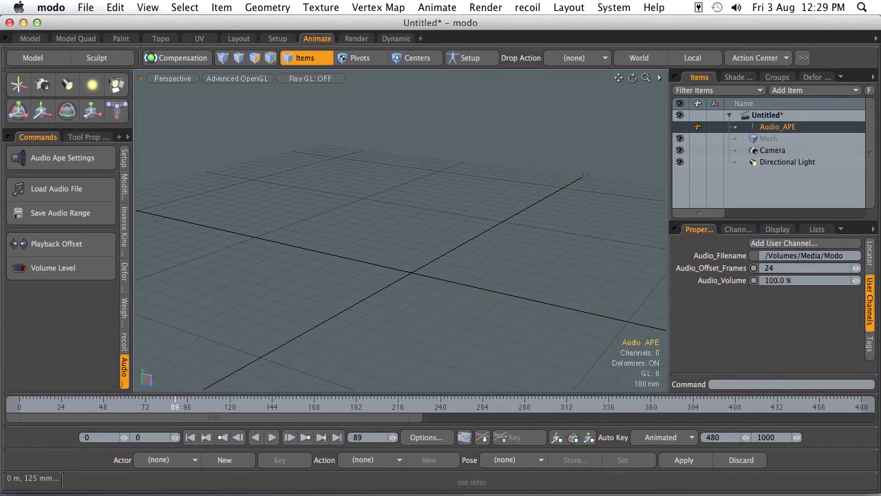
- Set Audio_Offset_Frames to 0 in the Audio_APE user channels
{"action": "left_click", "coordinate": [787, 267]}
{"action": "type", "text": "0"}
{"action": "key", "text": "Tab"}
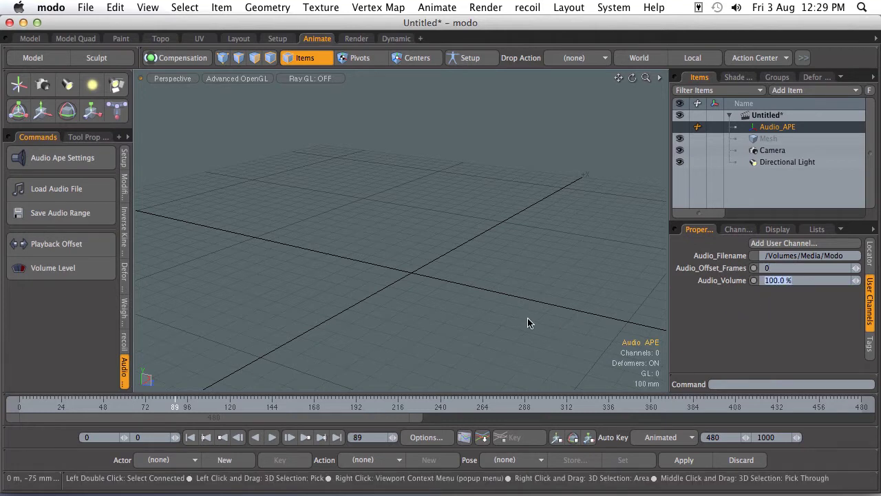
- Play the audio from frame 0, stop it, and scrub the timeline back from frame 48 to frame 23
{"action": "left_click", "coordinate": [191, 438]}
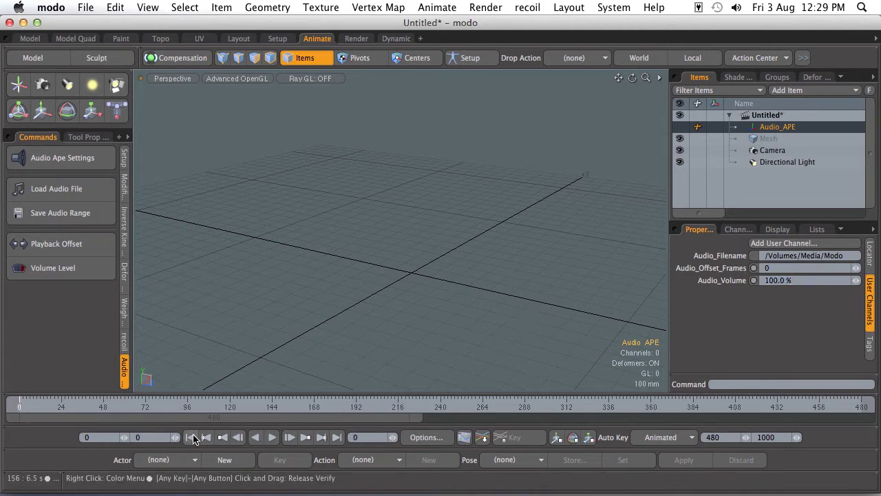
{"action": "left_click", "coordinate": [273, 437]}
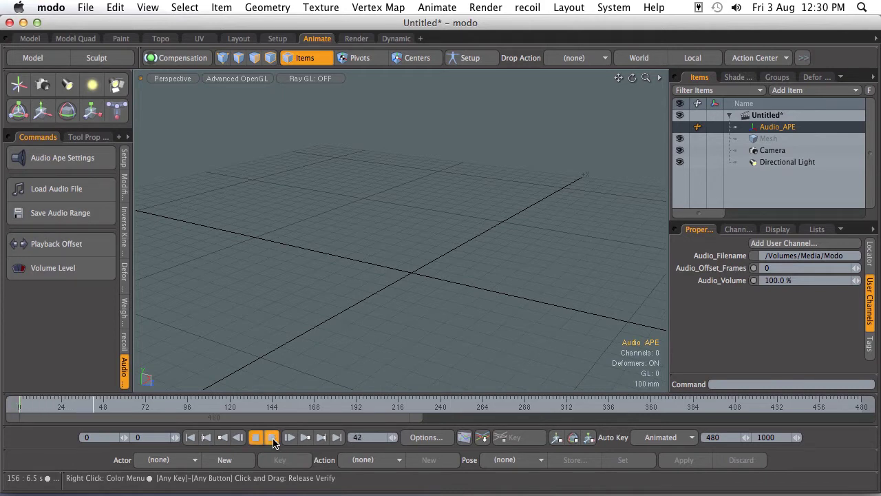
{"action": "left_click", "coordinate": [273, 437]}
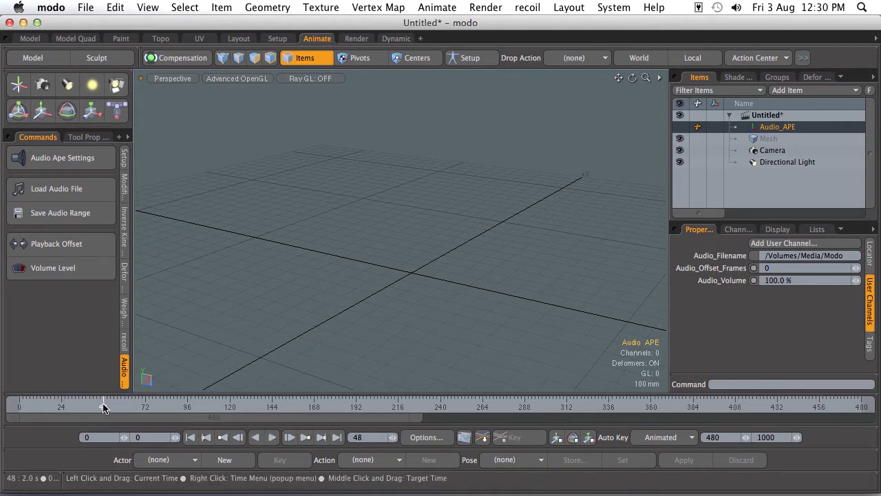
{"action": "mouse_move", "coordinate": [103, 407]}
{"action": "left_mouse_down"}
{"action": "mouse_move", "coordinate": [50, 407]}
{"action": "mouse_move", "coordinate": [59, 407]}
{"action": "left_mouse_up"}
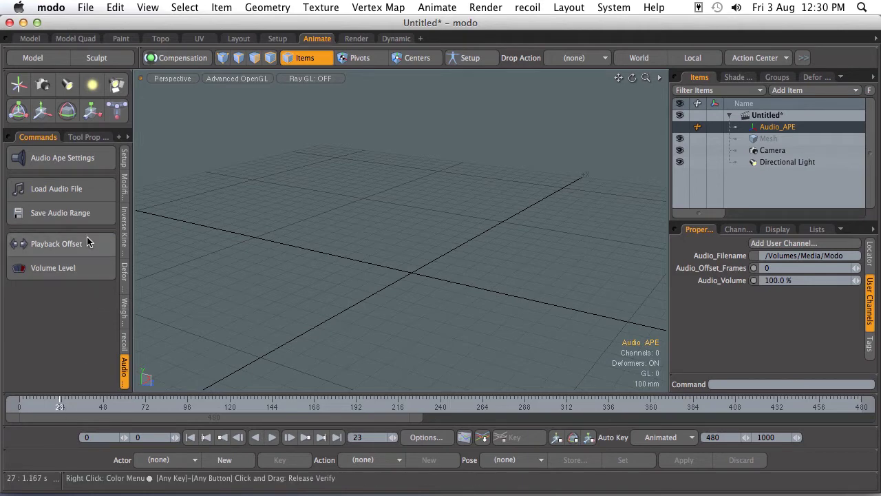
- Set the Audio Ape playback offset to -23 frames
{"action": "left_click", "coordinate": [57, 244]}
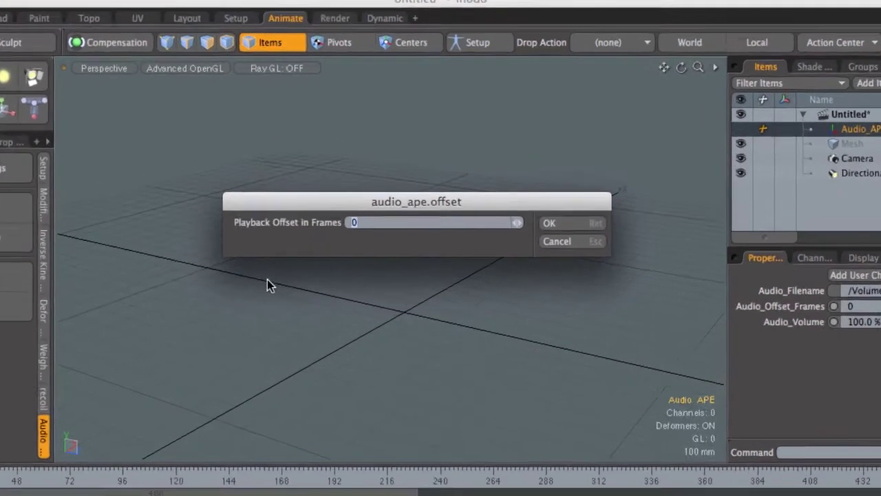
{"action": "type", "text": "-23"}
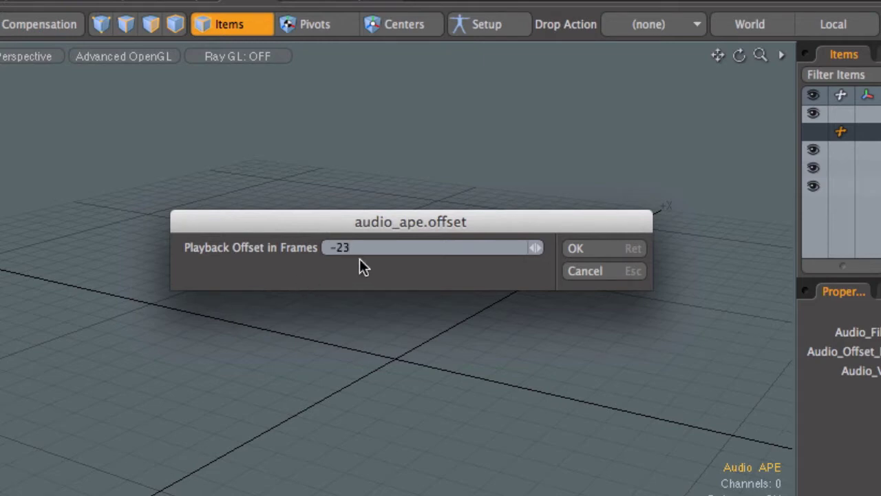
{"action": "left_click", "coordinate": [578, 250]}
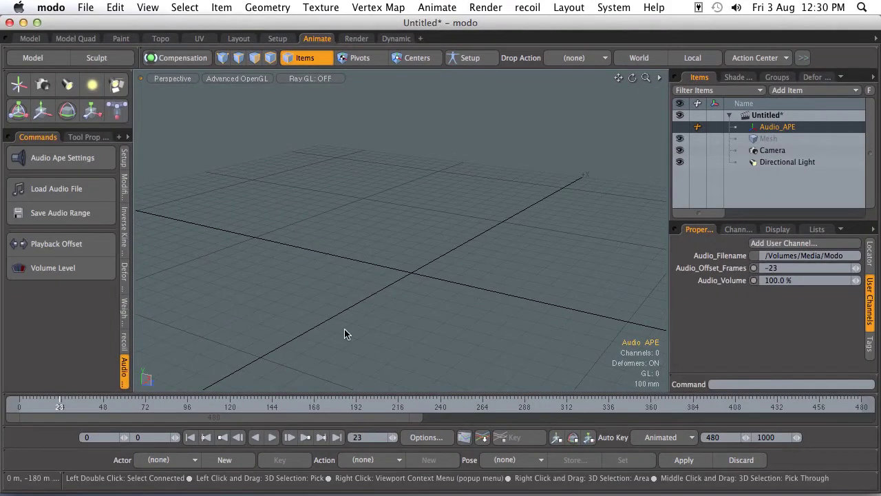
- Return to frame 0, play the audio to check the negative offset, and stop playback around frame 70
{"action": "left_click", "coordinate": [190, 436]}
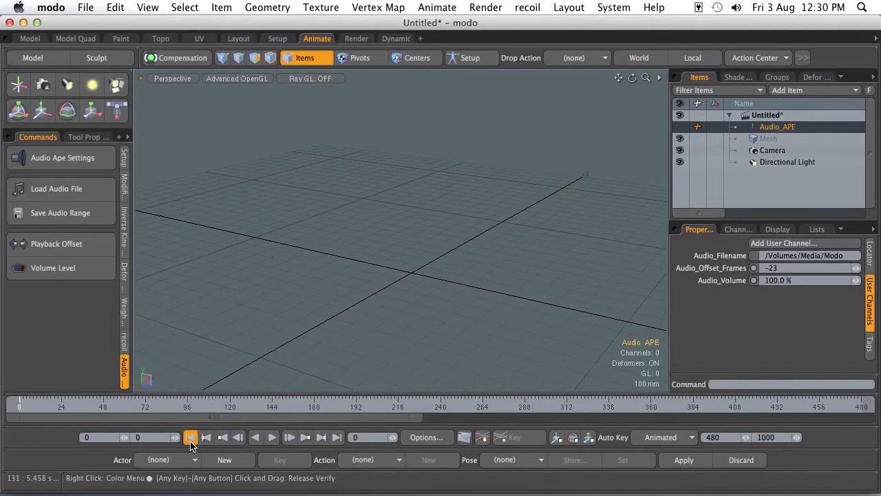
{"action": "left_click", "coordinate": [273, 437]}
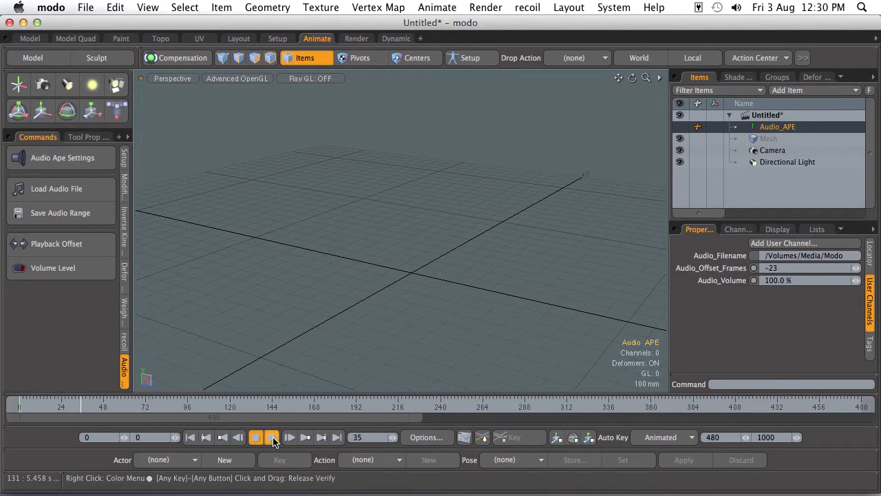
{"action": "left_click", "coordinate": [272, 437]}
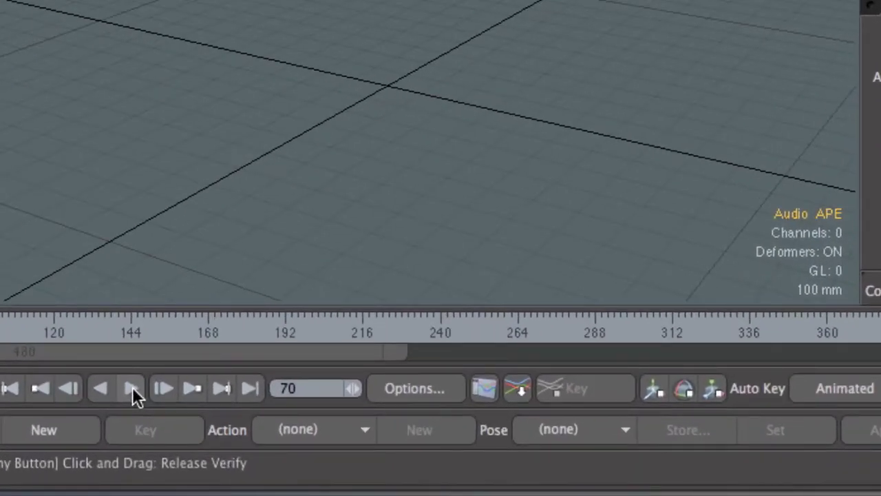
{"action": "left_click", "coordinate": [434, 397]}
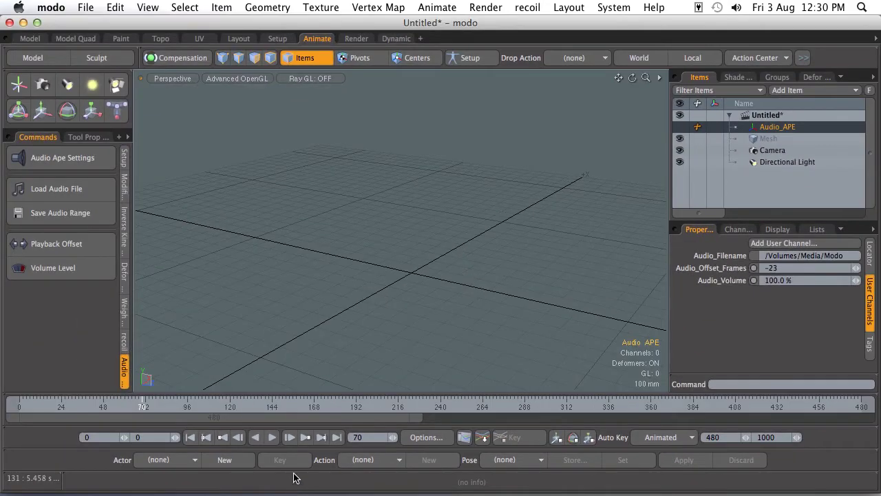
- Set the Audio Ape playback offset to the expression 3*24-23 frames and recheck the stored value
{"action": "left_click", "coordinate": [88, 244]}
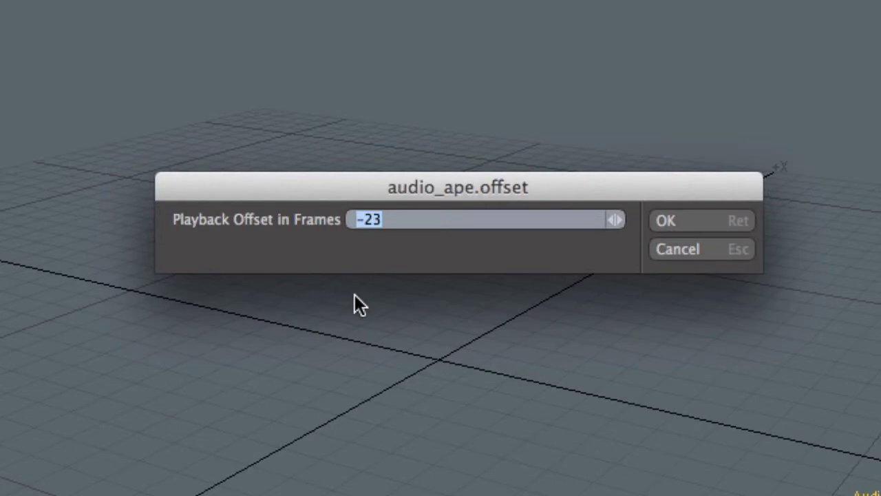
{"action": "type", "text": "3*24"}
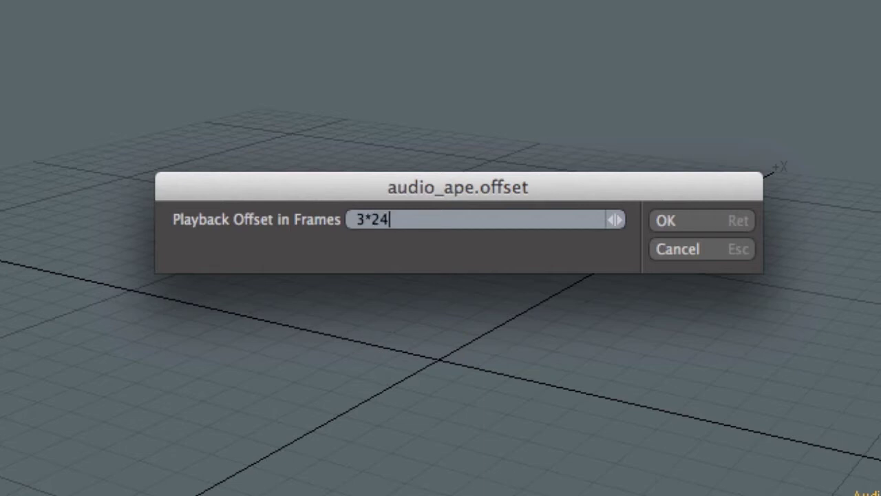
{"action": "type", "text": "-23"}
{"action": "left_click", "coordinate": [688, 227]}
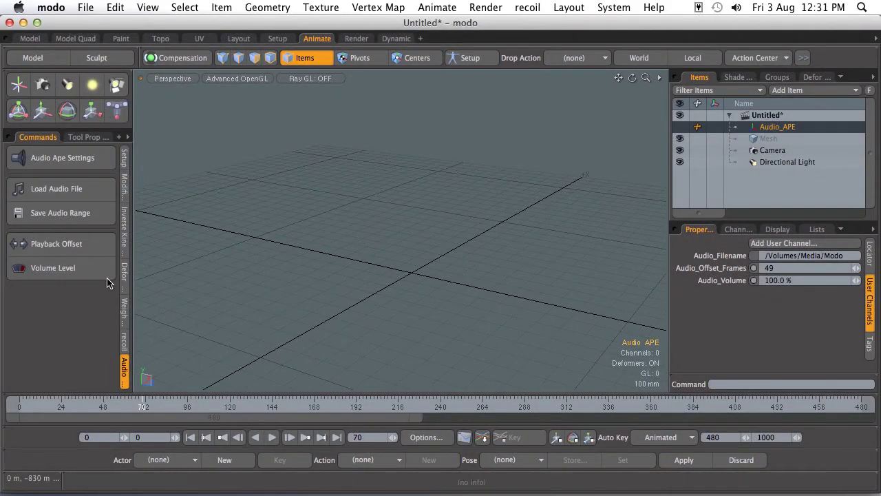
{"action": "left_click", "coordinate": [87, 245]}
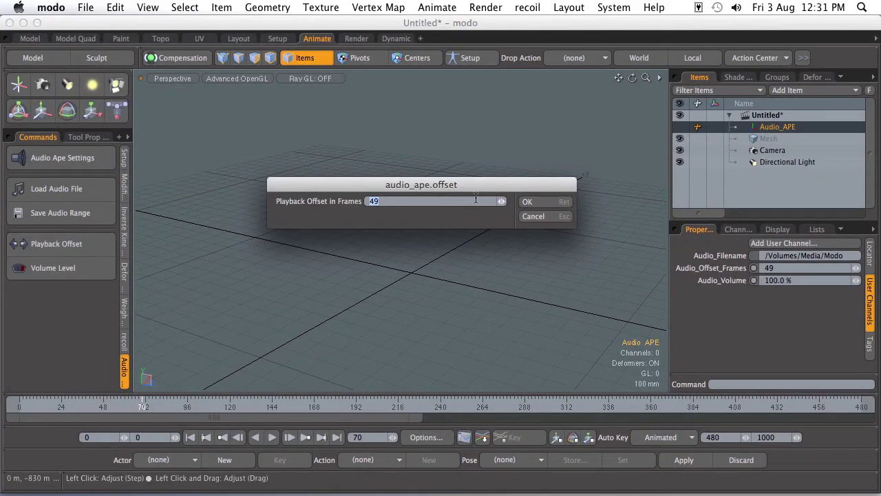
{"action": "left_click", "coordinate": [539, 203]}
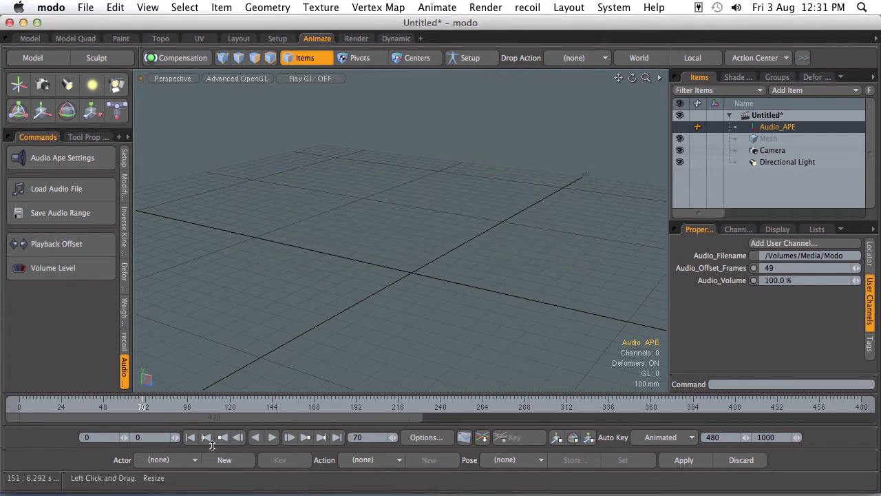
- Play the audio from frame 0 to check the positive offset, stopping around frame 140
{"action": "left_click", "coordinate": [190, 438]}
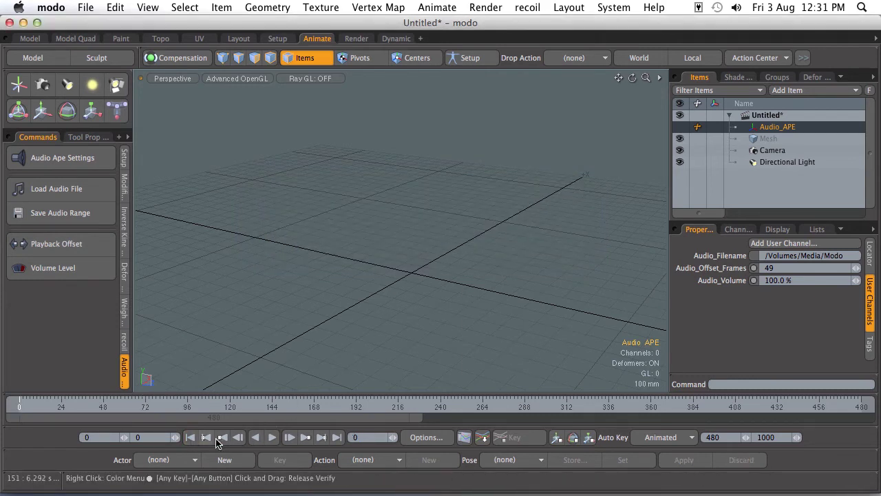
{"action": "left_click", "coordinate": [273, 438]}
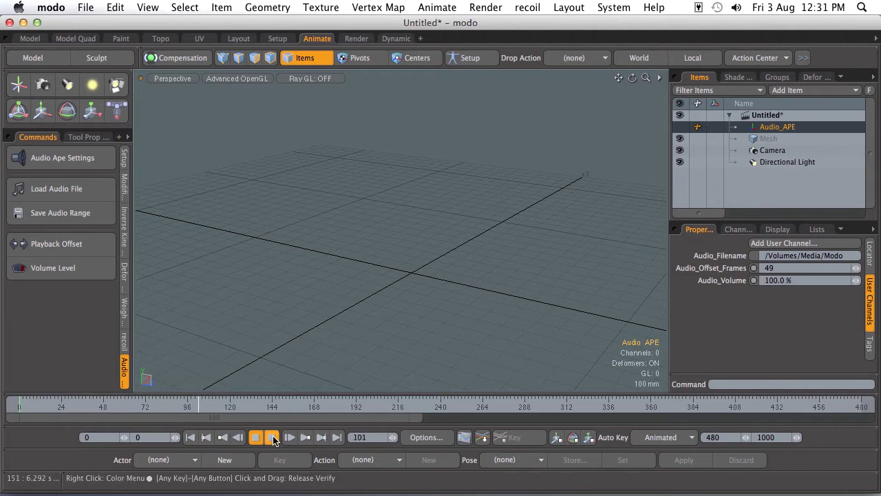
{"action": "left_click", "coordinate": [272, 437]}
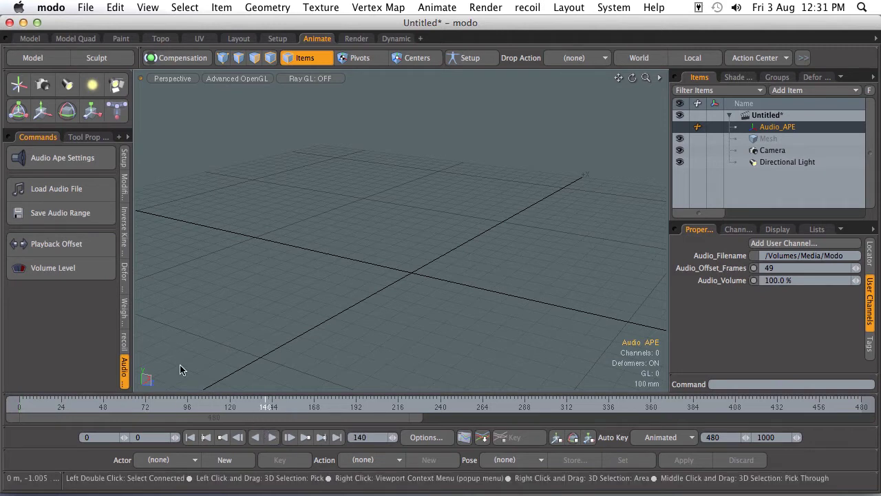
- Set the Audio Ape volume level to 50% and check it by playing from frame 140 to about frame 217
{"action": "left_click", "coordinate": [90, 267]}
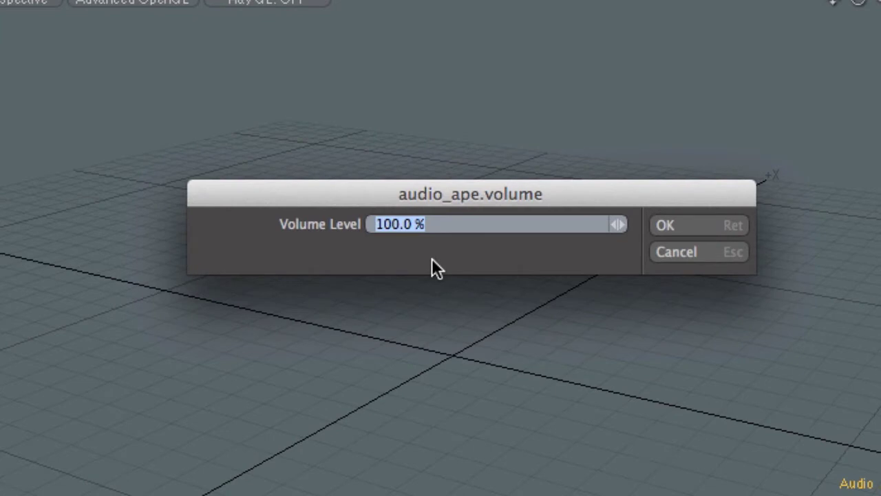
{"action": "type", "text": "50"}
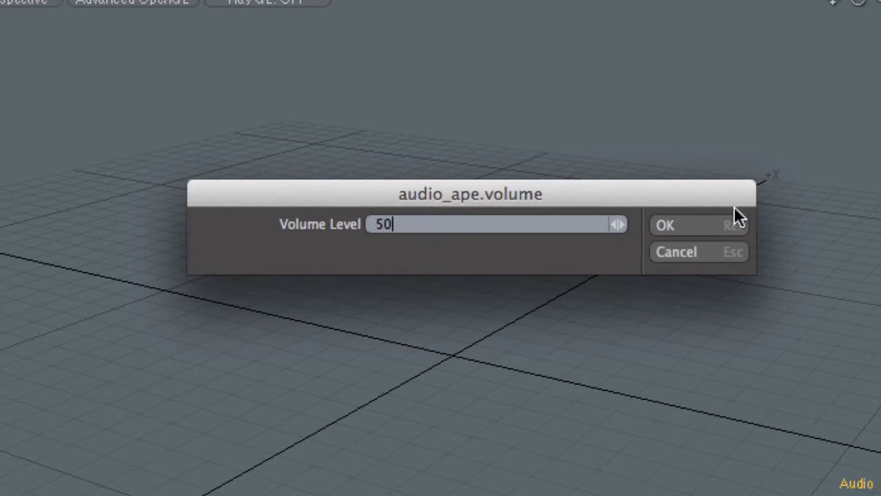
{"action": "left_click", "coordinate": [720, 228]}
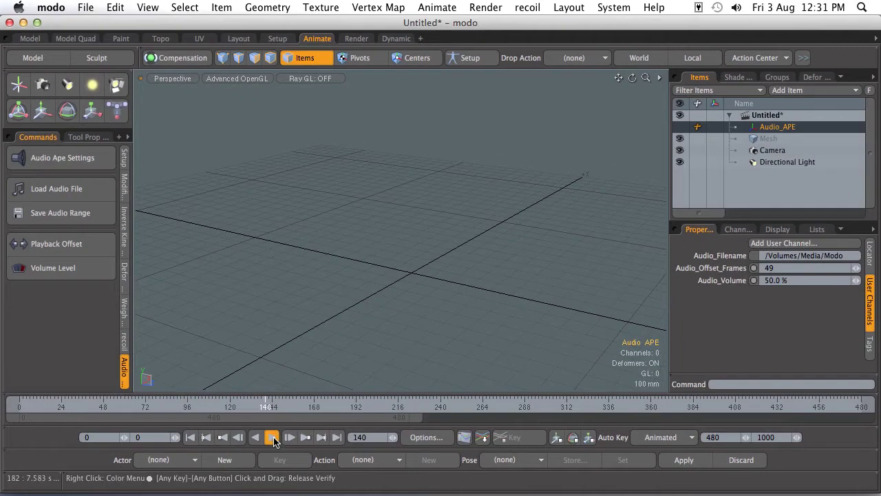
{"action": "left_click", "coordinate": [272, 438]}
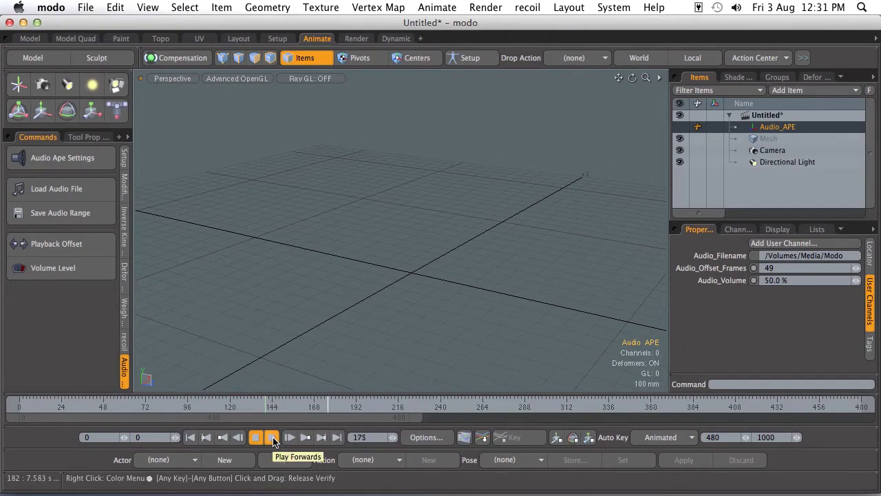
{"action": "left_click", "coordinate": [273, 438]}
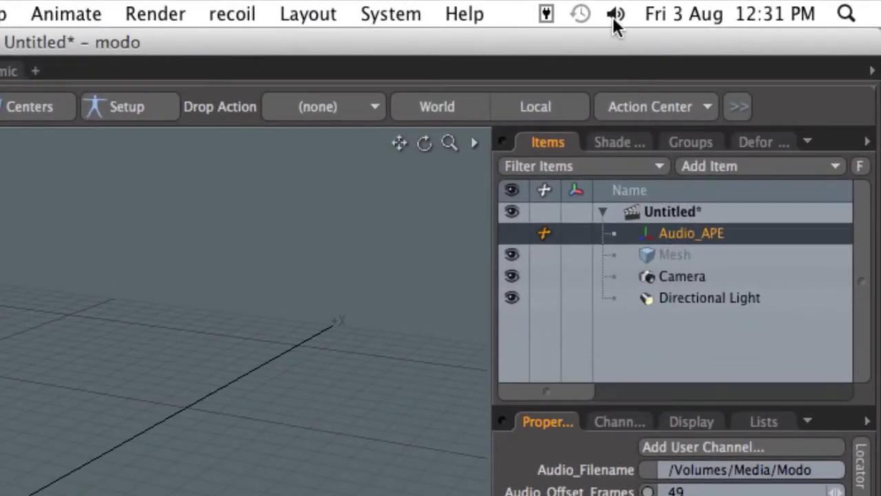
- Adjust the Mac's system output volume slightly
{"action": "left_click", "coordinate": [735, 8]}
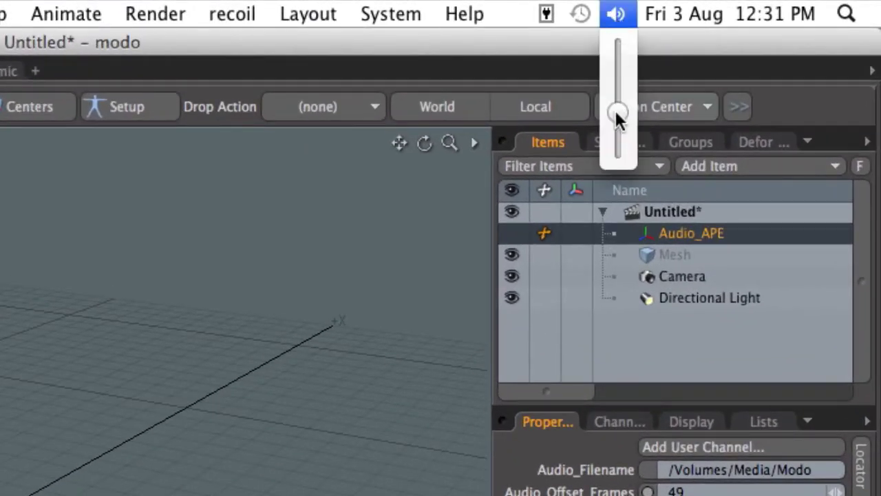
{"action": "mouse_move", "coordinate": [616, 112]}
{"action": "left_mouse_down"}
{"action": "mouse_move", "coordinate": [619, 74]}
{"action": "mouse_move", "coordinate": [622, 130]}
{"action": "mouse_move", "coordinate": [620, 106]}
{"action": "left_mouse_up"}
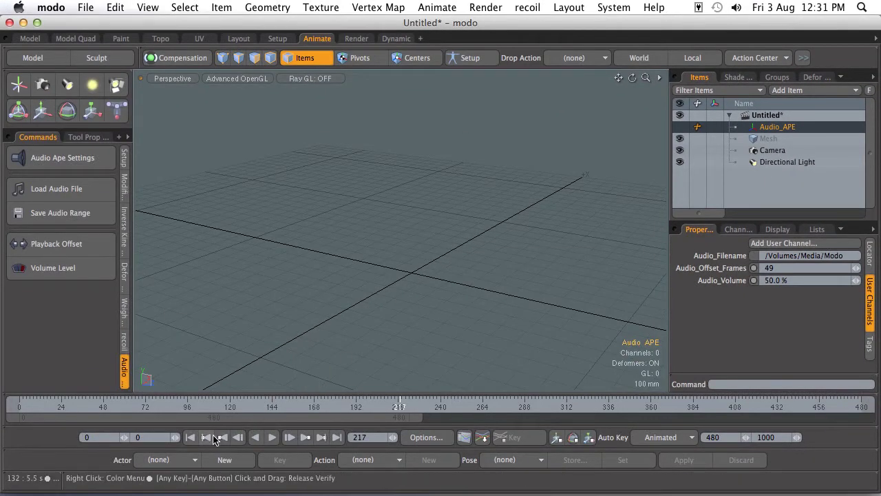
- Disable the Audio Ape plug-in and play the timeline from frame 217 to about frame 259 to check the audio
{"action": "left_click", "coordinate": [87, 160]}
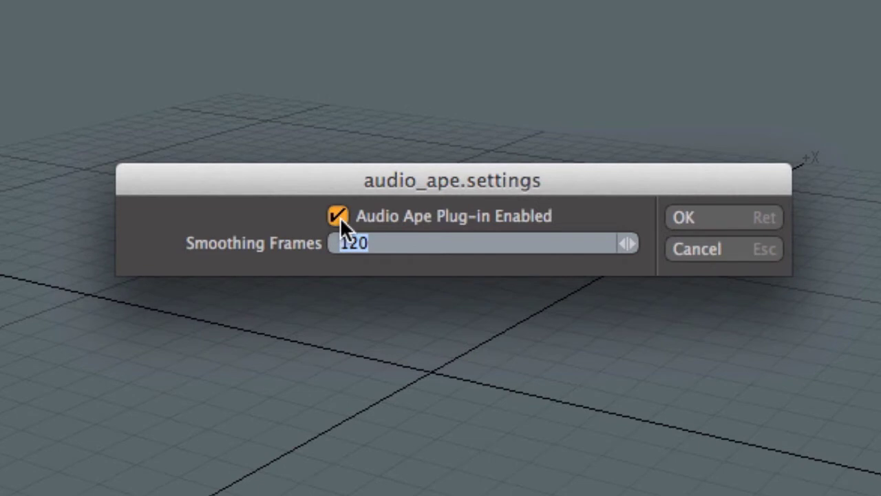
{"action": "left_click", "coordinate": [339, 216]}
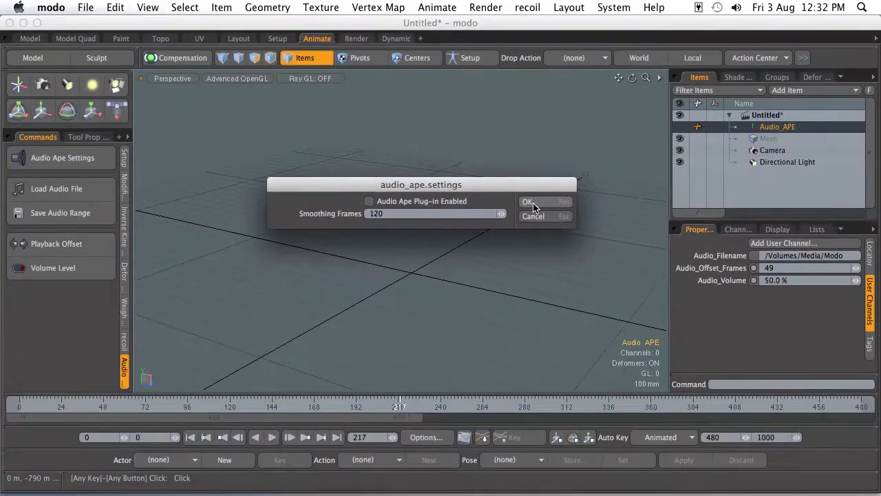
{"action": "left_click", "coordinate": [684, 217]}
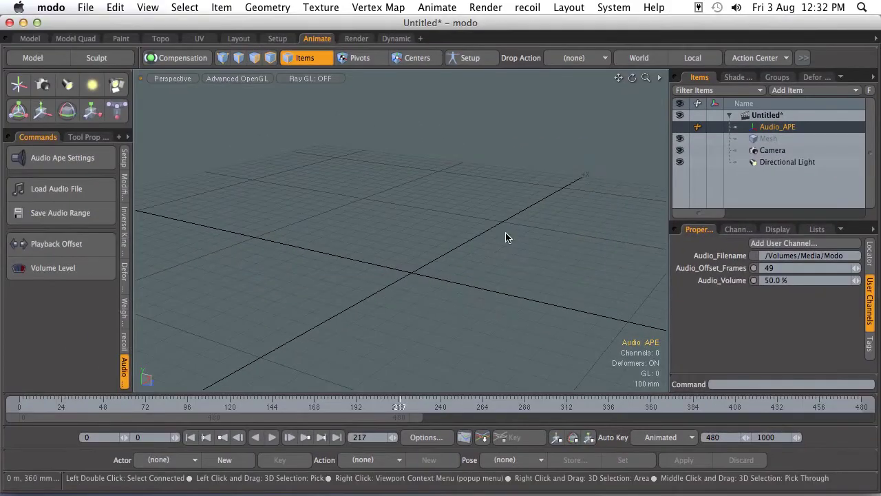
{"action": "left_click", "coordinate": [271, 437]}
{"action": "left_click", "coordinate": [271, 438]}
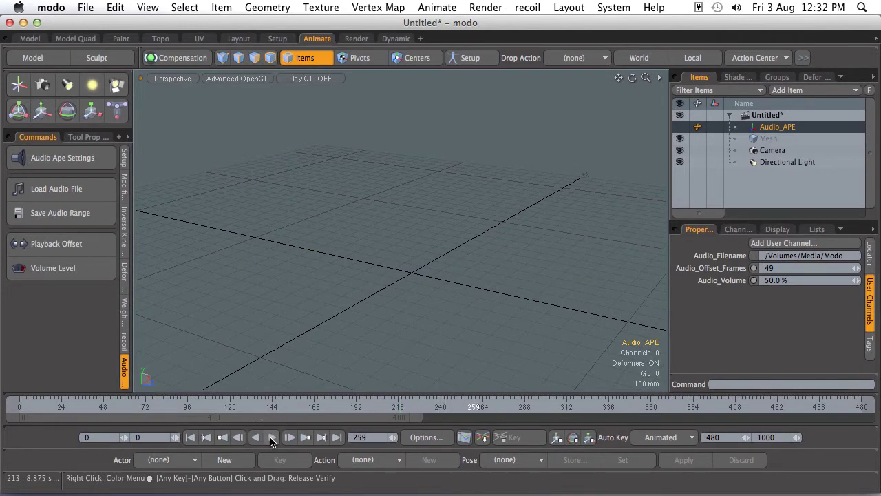
- Enable the Audio Ape plug-in again and apply its settings with Smoothing Frames at 120
{"action": "left_click", "coordinate": [92, 163]}
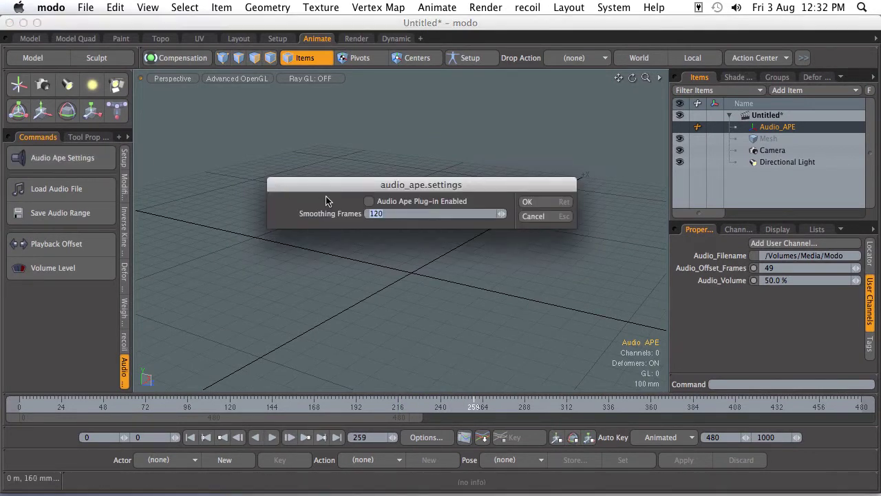
{"action": "left_click", "coordinate": [369, 201]}
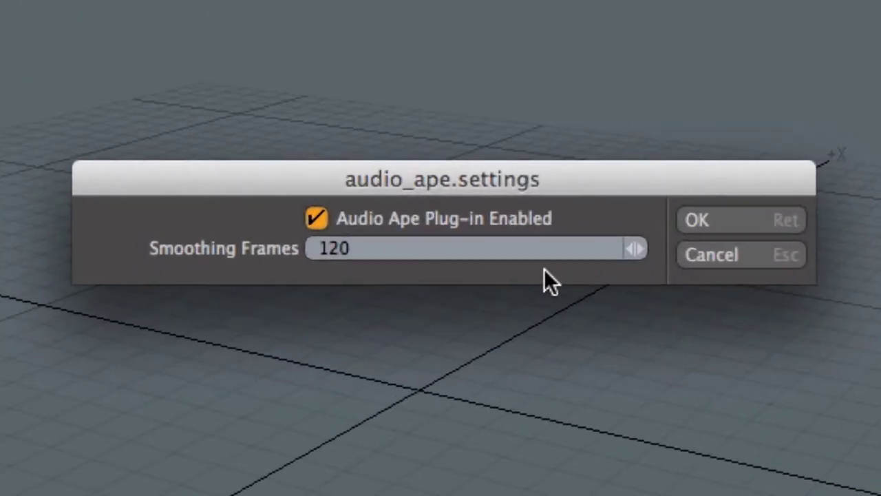
{"action": "double_click", "coordinate": [352, 248]}
{"action": "type", "text": "48"}
{"action": "type", "text": "12"}
{"action": "type", "text": "0"}
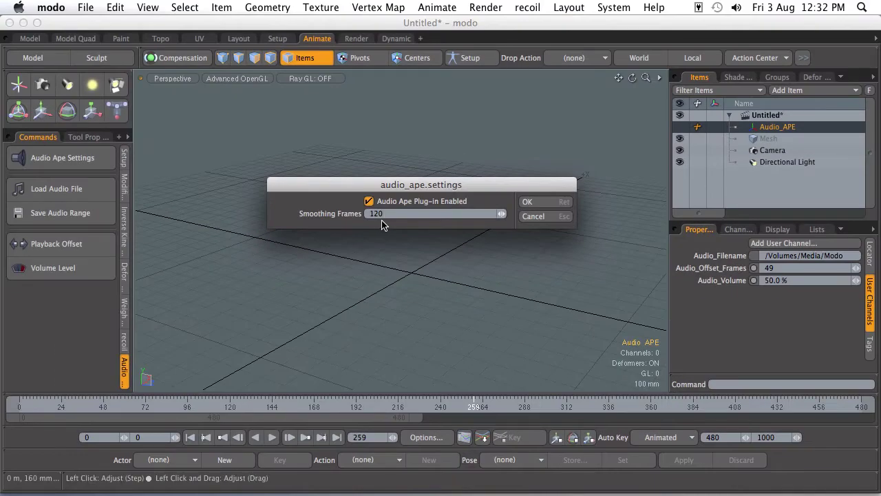
{"action": "left_click", "coordinate": [527, 203]}
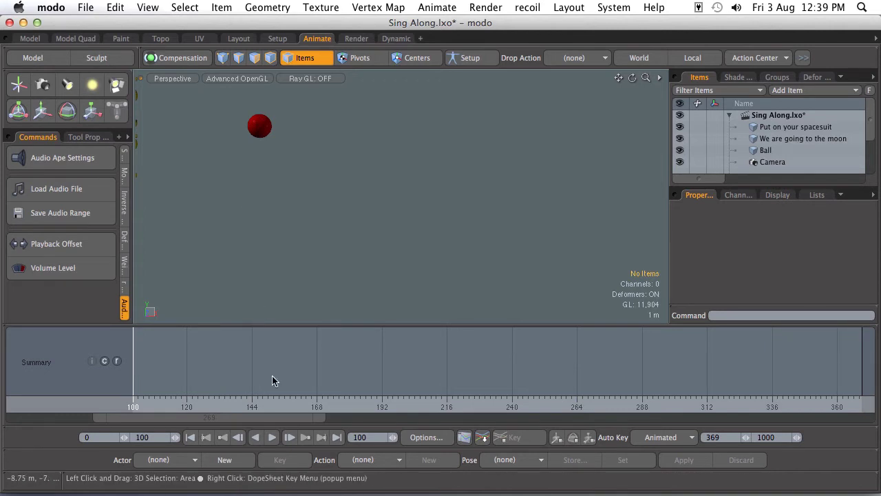
- Play the Sing Along scene from frame 100 and scrub the timeline to frame 196, where the first lyric faces the camera
{"action": "left_click", "coordinate": [272, 438]}
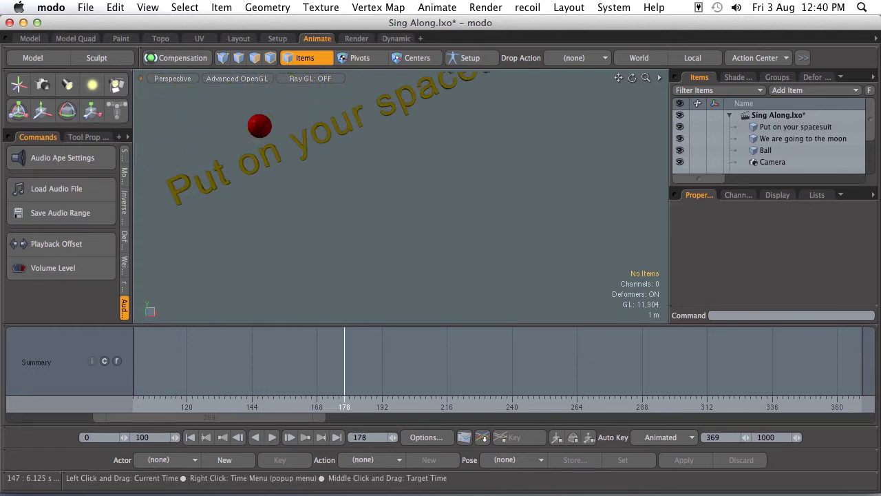
{"action": "left_click_drag", "start_coordinate": [357, 372], "coordinate": [385, 372]}
{"action": "mouse_move", "coordinate": [384, 407]}
{"action": "left_mouse_down"}
{"action": "mouse_move", "coordinate": [375, 407]}
{"action": "mouse_move", "coordinate": [387, 407]}
{"action": "left_mouse_up"}
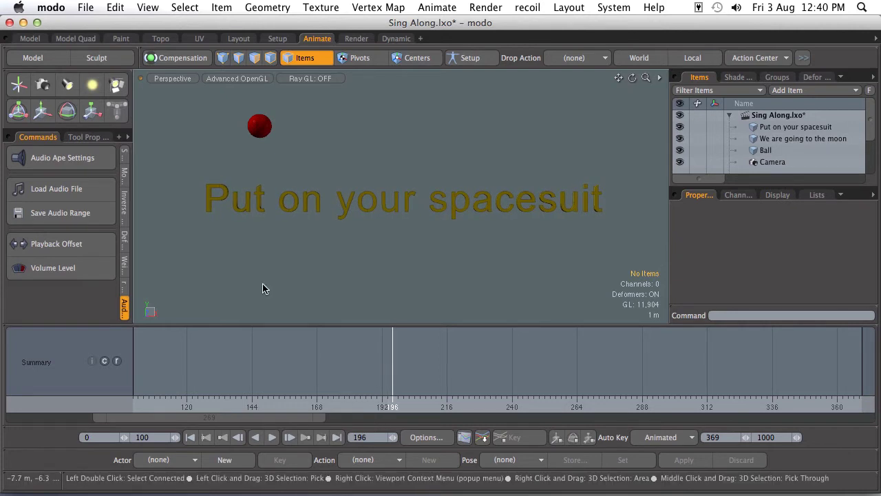
- Key the Ball at frame 196 just above the start of the lyric, at about X -9.75 m, Y 1.75 m
{"action": "left_click", "coordinate": [258, 125]}
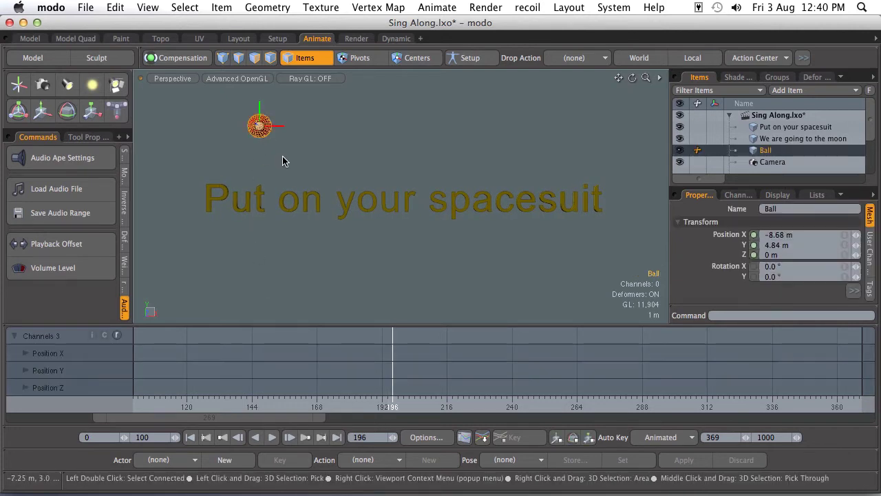
{"action": "key", "text": "w"}
{"action": "left_click_drag", "start_coordinate": [260, 96], "coordinate": [264, 140]}
{"action": "left_click_drag", "start_coordinate": [317, 121], "coordinate": [297, 121]}
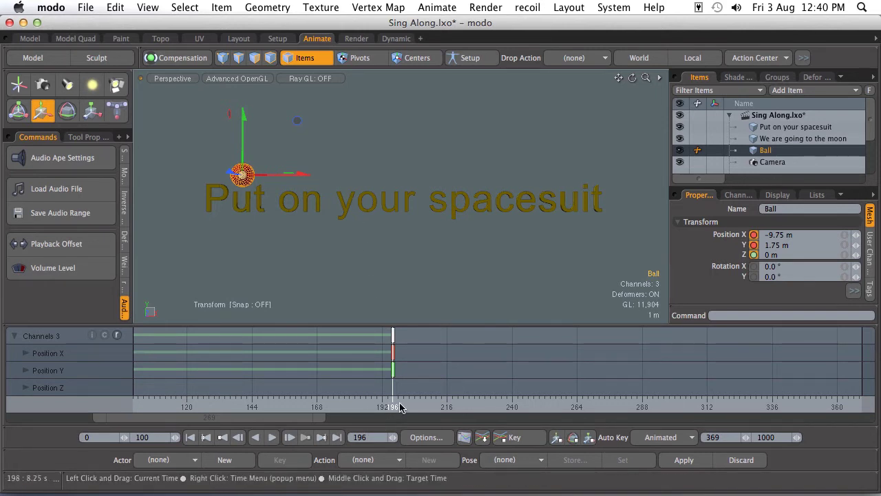
- Key the Ball over "on" at frame 205, about X -6.05 m, Y 2 m, and over "your" at frame 214, about X -1.1 m, Y 2.65 m
{"action": "left_click_drag", "start_coordinate": [400, 408], "coordinate": [417, 408]}
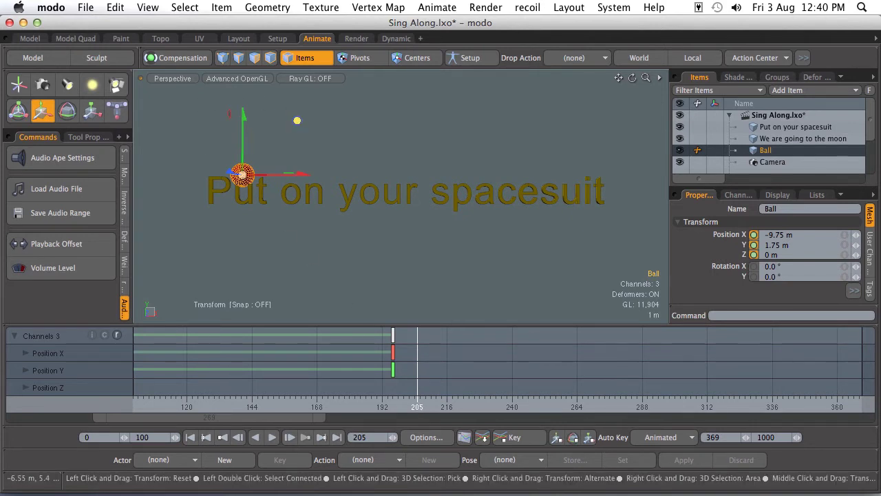
{"action": "left_click_drag", "start_coordinate": [242, 174], "coordinate": [301, 169]}
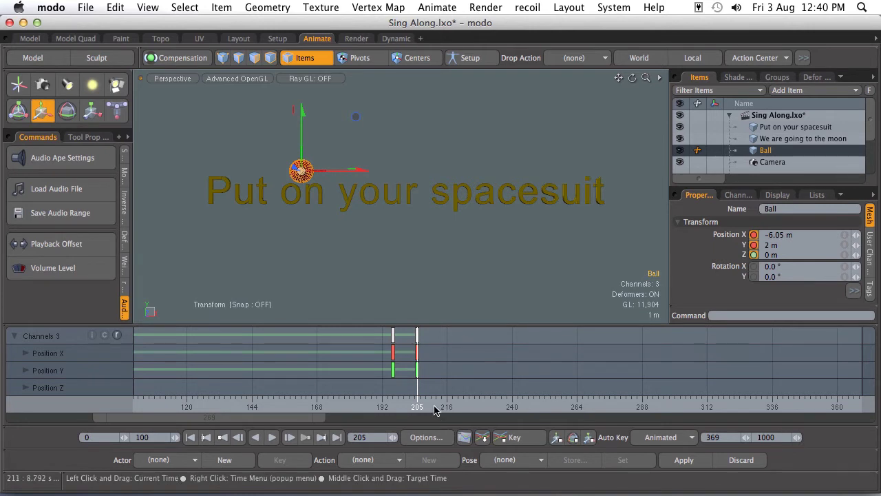
{"action": "left_click", "coordinate": [474, 407]}
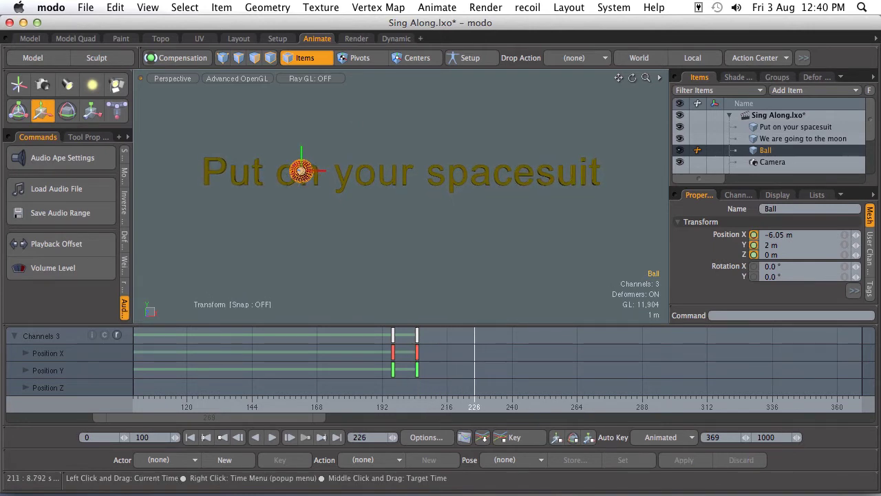
{"action": "left_click_drag", "start_coordinate": [475, 407], "coordinate": [441, 406]}
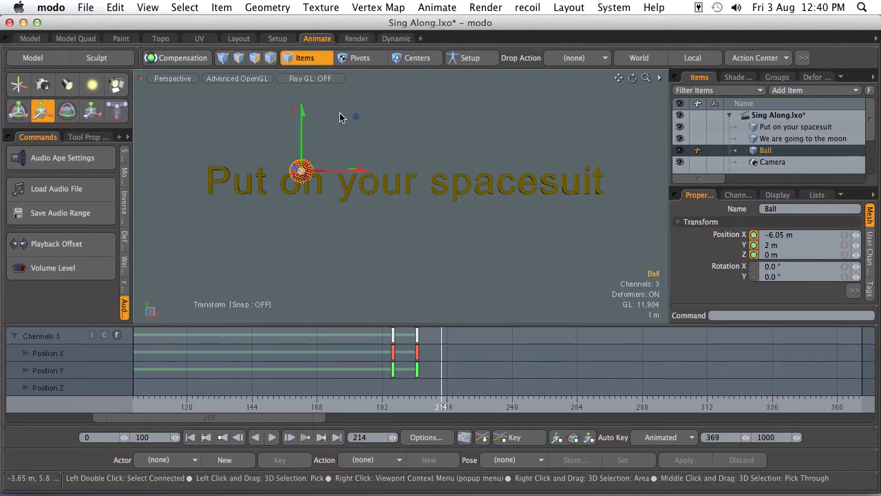
{"action": "left_click_drag", "start_coordinate": [355, 116], "coordinate": [434, 106]}
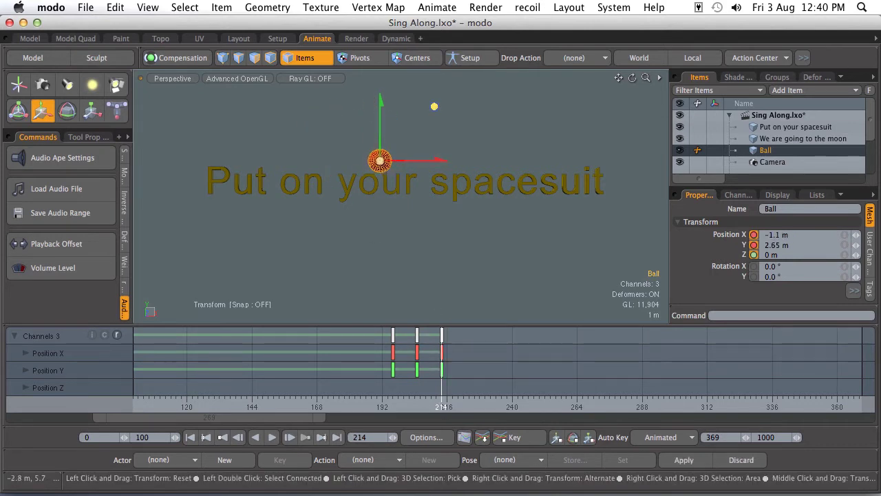
- Key the Ball over the start of "spacesuit" at frame 224, about X 3.45 m, and over its end at frame 234, about X 10.15 m
{"action": "mouse_move", "coordinate": [451, 403]}
{"action": "left_mouse_down"}
{"action": "mouse_move", "coordinate": [474, 403]}
{"action": "mouse_move", "coordinate": [465, 403]}
{"action": "left_mouse_up"}
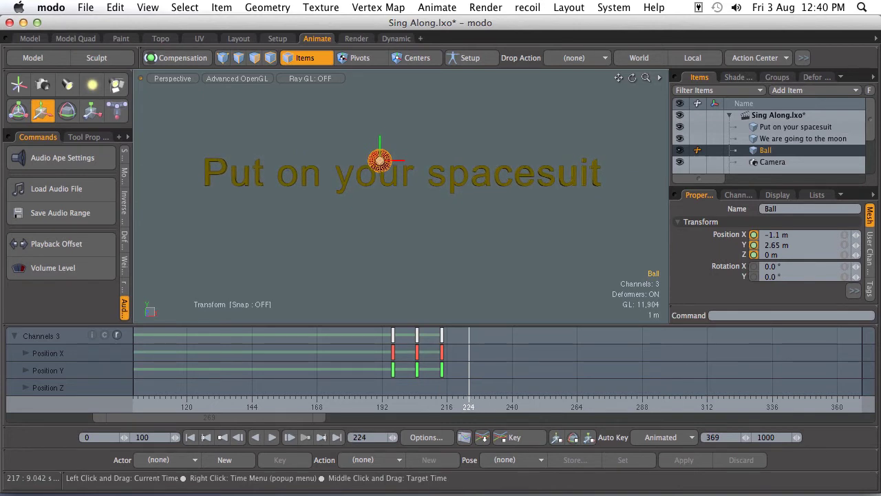
{"action": "key", "text": "w"}
{"action": "left_click_drag", "start_coordinate": [428, 103], "coordinate": [506, 99]}
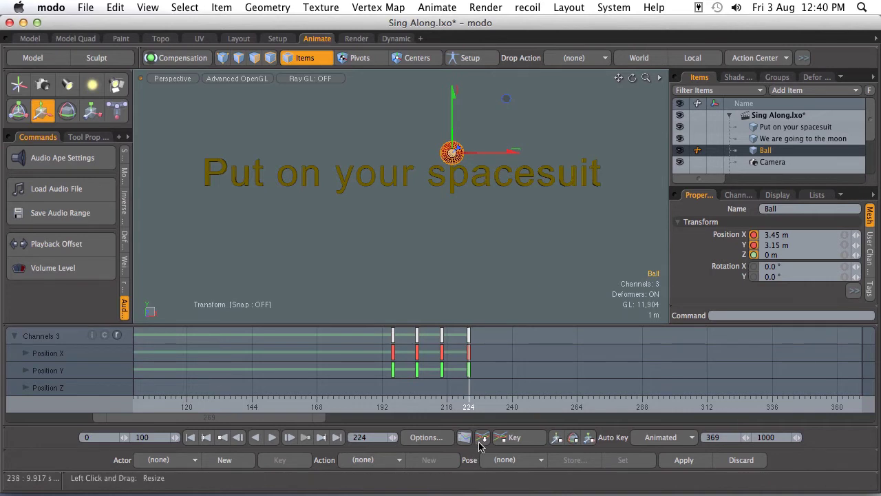
{"action": "left_click", "coordinate": [490, 406]}
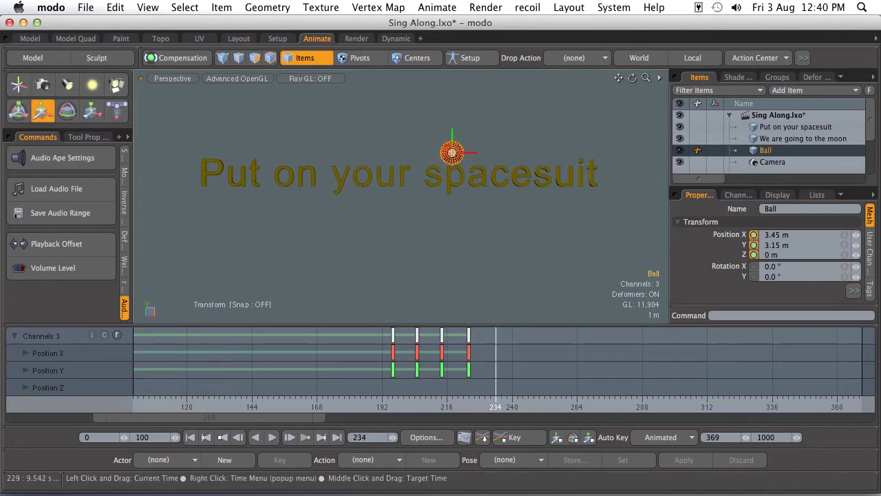
{"action": "left_click_drag", "start_coordinate": [507, 98], "coordinate": [612, 100]}
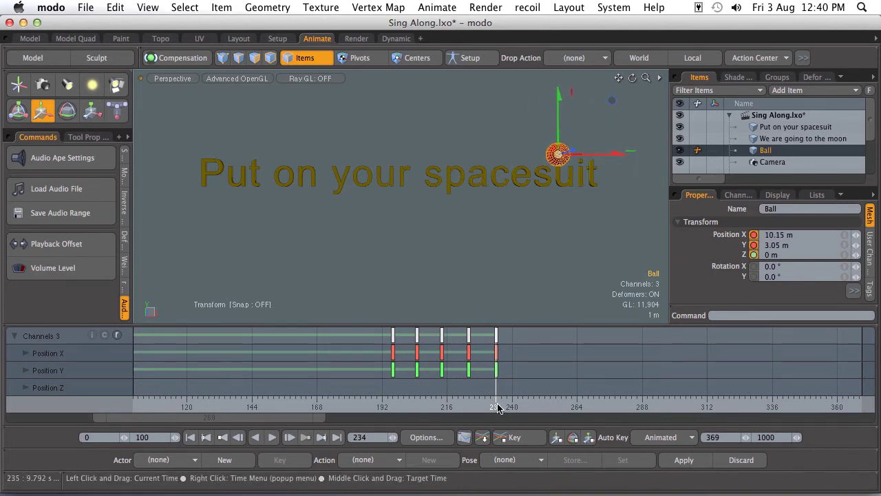
- Key the Ball over "We're" at frame 285, about X -11.1 m, Y 2.15 m, and over "going" at frame 293, about X -3.7 m, Y 2.75 m
{"action": "left_click_drag", "start_coordinate": [496, 405], "coordinate": [632, 405]}
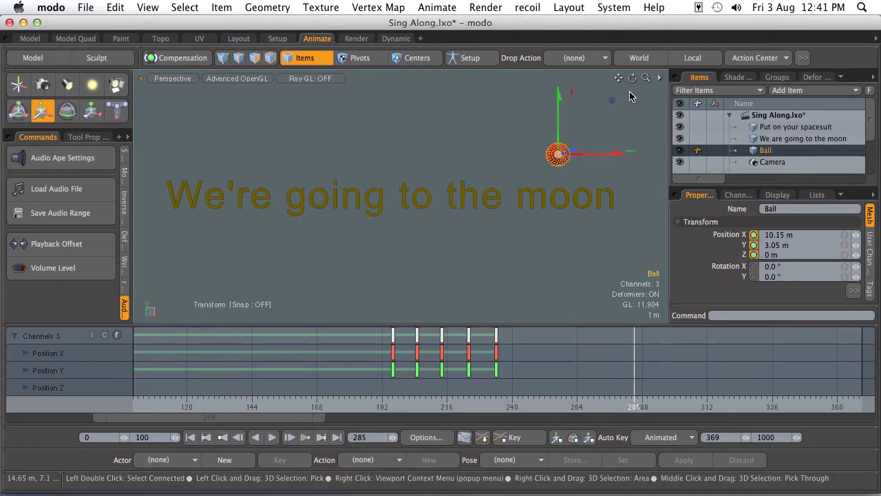
{"action": "left_click_drag", "start_coordinate": [613, 99], "coordinate": [275, 112]}
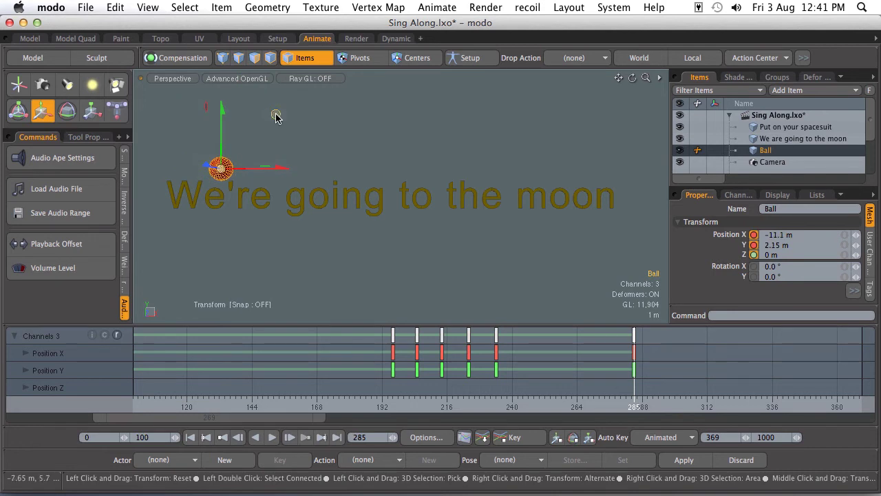
{"action": "mouse_move", "coordinate": [639, 408]}
{"action": "left_mouse_down"}
{"action": "mouse_move", "coordinate": [664, 407]}
{"action": "mouse_move", "coordinate": [655, 406]}
{"action": "left_mouse_up"}
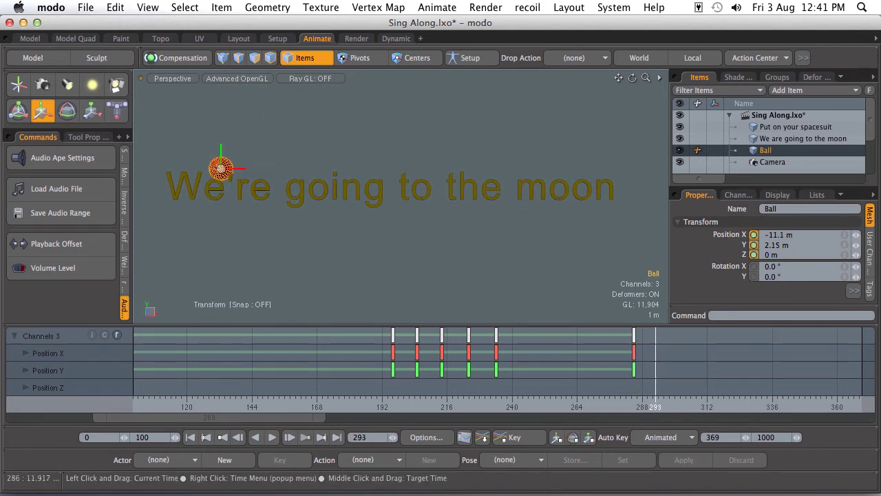
{"action": "left_click_drag", "start_coordinate": [276, 116], "coordinate": [392, 104]}
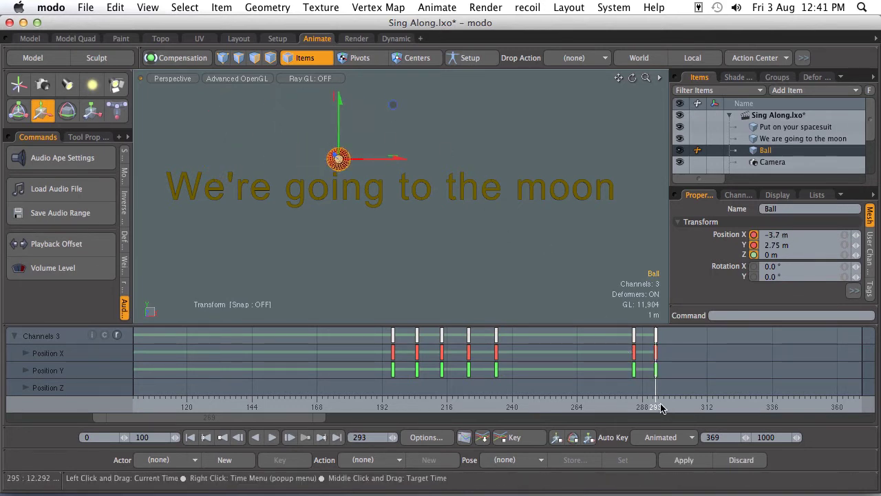
- Key the Ball over "to" at frame 297, "the" at frame 302 and "moon" at frame 311, at about X 1.2 m, 5 m and 10.85 m
{"action": "left_click_drag", "start_coordinate": [658, 406], "coordinate": [666, 407]}
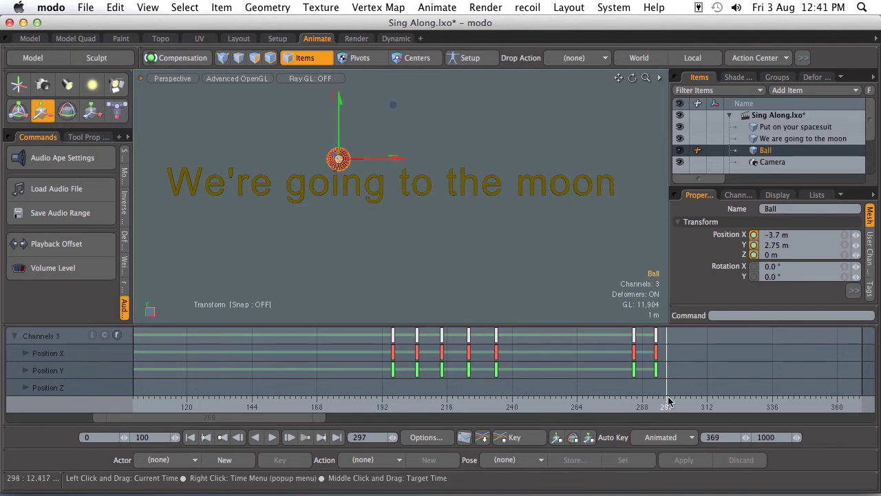
{"action": "left_click_drag", "start_coordinate": [393, 104], "coordinate": [471, 105]}
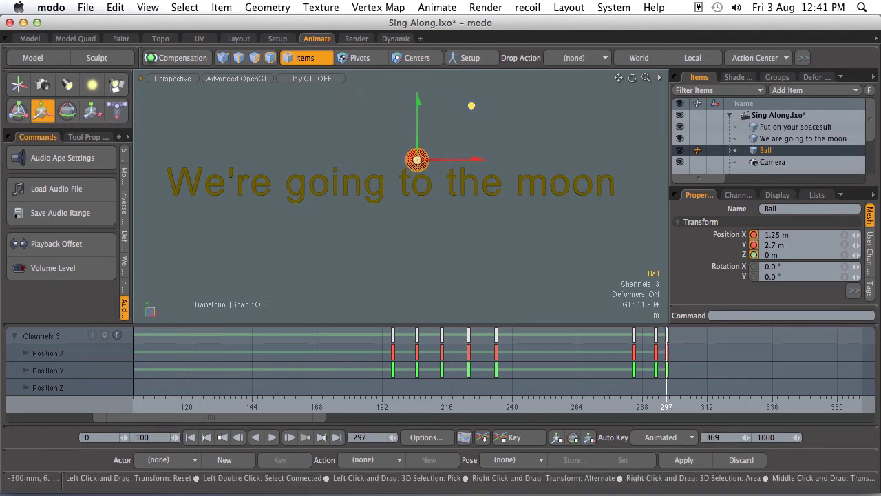
{"action": "left_click", "coordinate": [682, 407]}
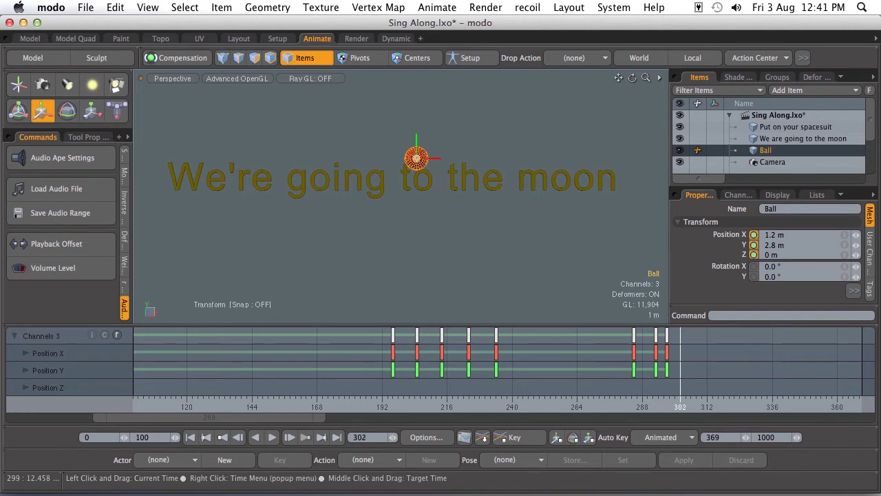
{"action": "left_click_drag", "start_coordinate": [472, 108], "coordinate": [531, 97]}
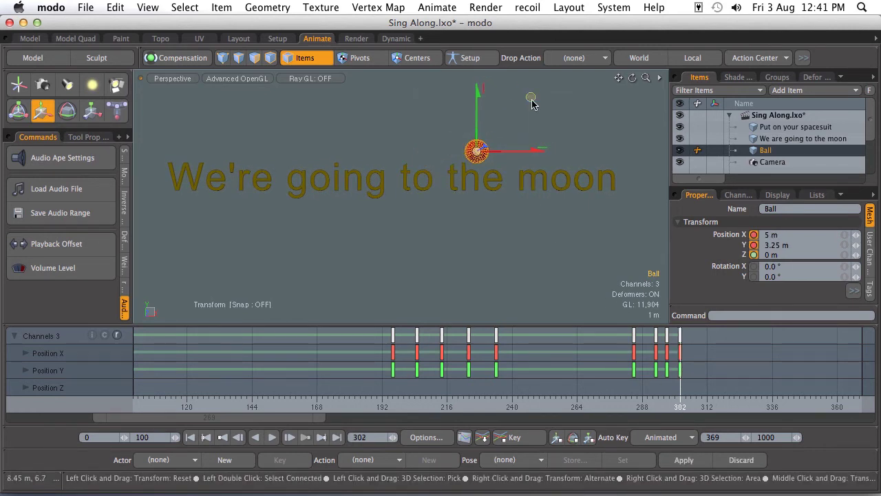
{"action": "left_click_drag", "start_coordinate": [682, 407], "coordinate": [699, 406]}
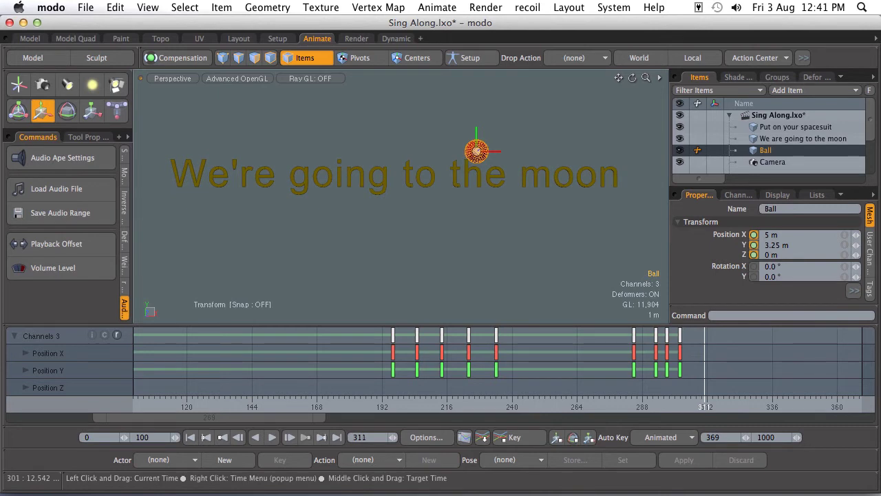
{"action": "left_click_drag", "start_coordinate": [536, 107], "coordinate": [623, 99]}
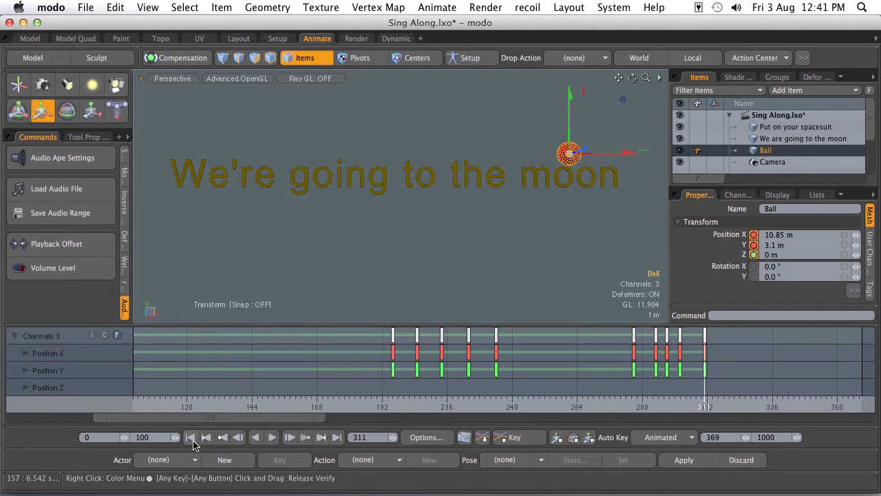
- Play the animation from frame 100 to check the Ball's timing against the lyrics, and stop it after it loops
{"action": "left_click", "coordinate": [192, 439]}
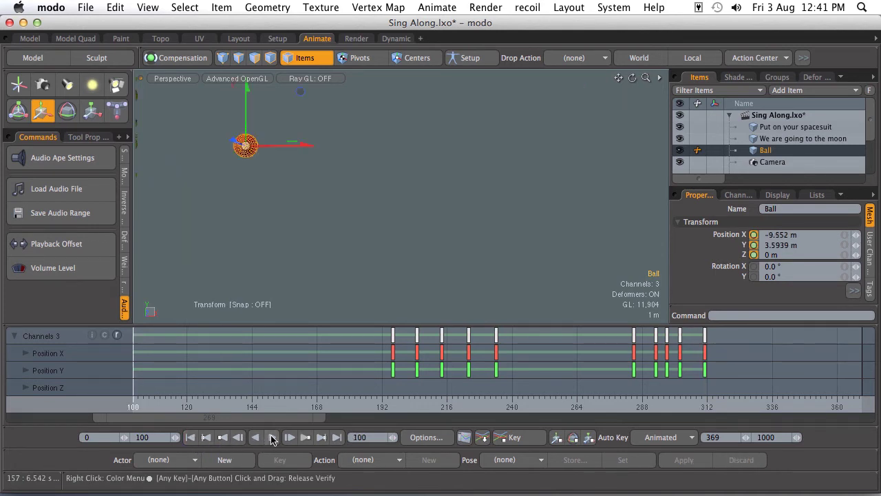
{"action": "left_click", "coordinate": [272, 437]}
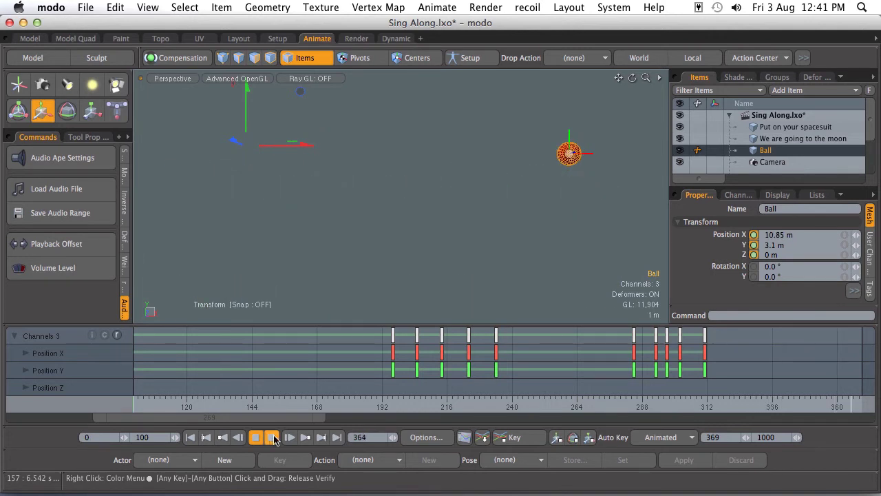
{"action": "left_click", "coordinate": [272, 437]}
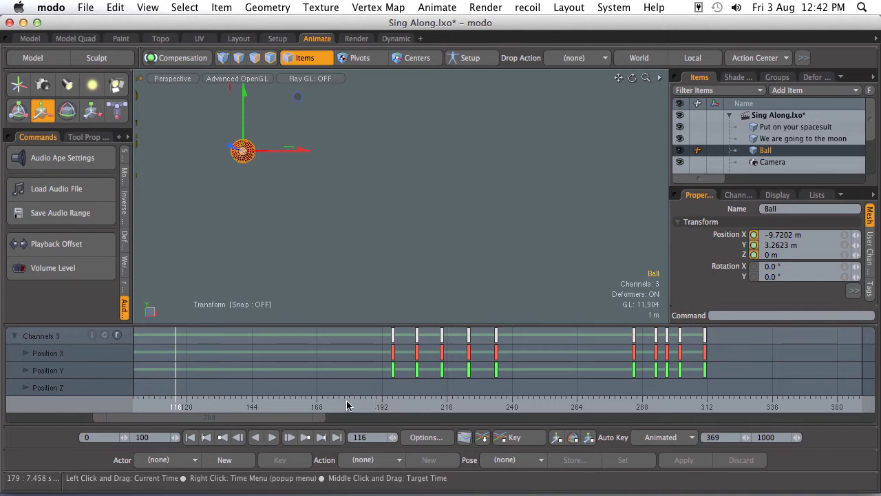
- Key the Ball out of view beyond the upper start of the first lyric at frame 184, about X -18.95 m, Y 7.85 m
{"action": "left_click_drag", "start_coordinate": [330, 405], "coordinate": [359, 406]}
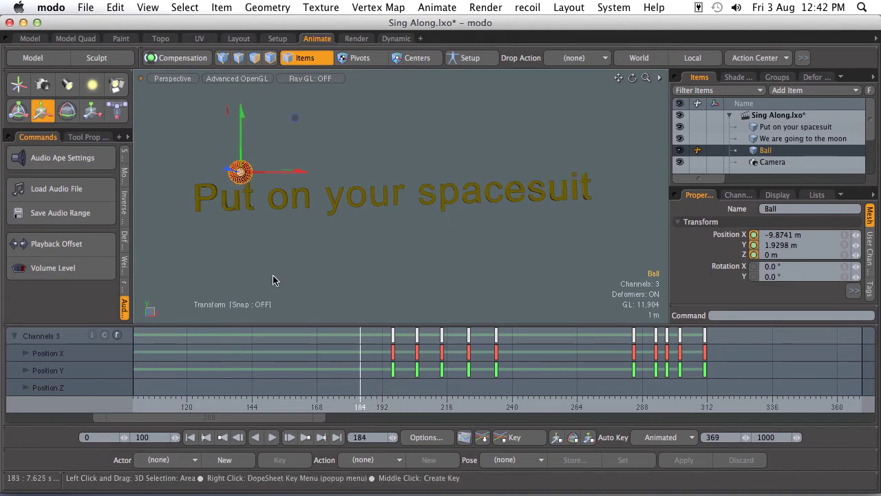
{"action": "left_click_drag", "start_coordinate": [294, 120], "coordinate": [155, 39]}
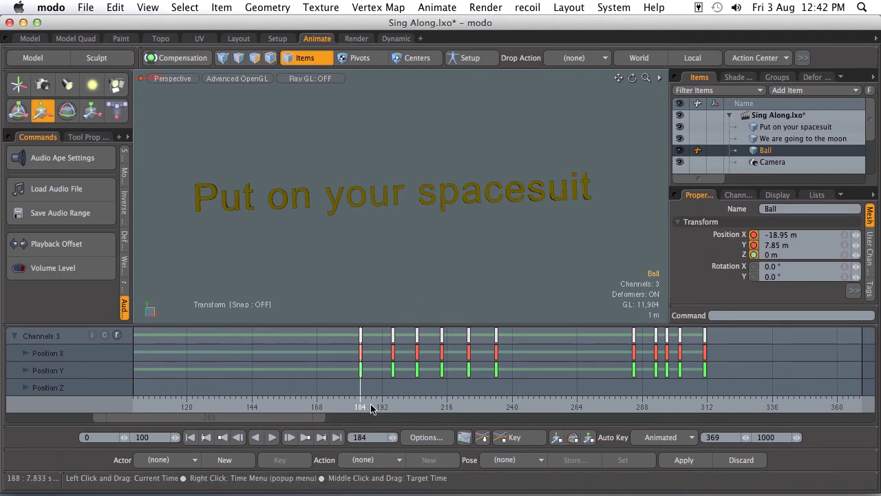
- Raise the Ball between the first words, keying its height at about Y 3.5 m on frame 201 and 3.7 m on frame 210
{"action": "left_click_drag", "start_coordinate": [370, 408], "coordinate": [406, 408]}
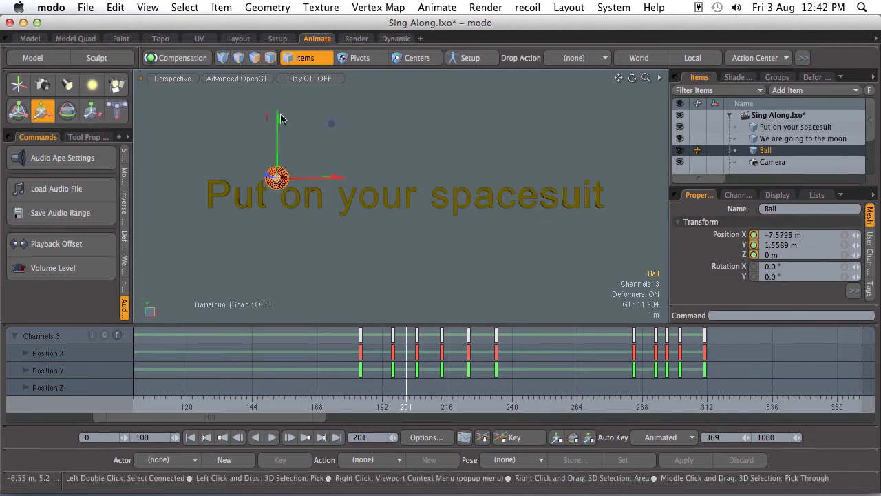
{"action": "left_click_drag", "start_coordinate": [278, 119], "coordinate": [278, 89]}
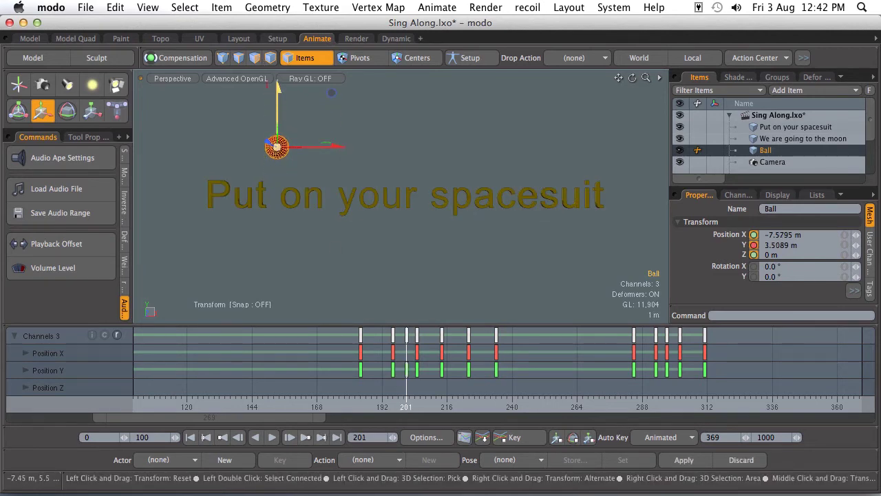
{"action": "left_click", "coordinate": [431, 407]}
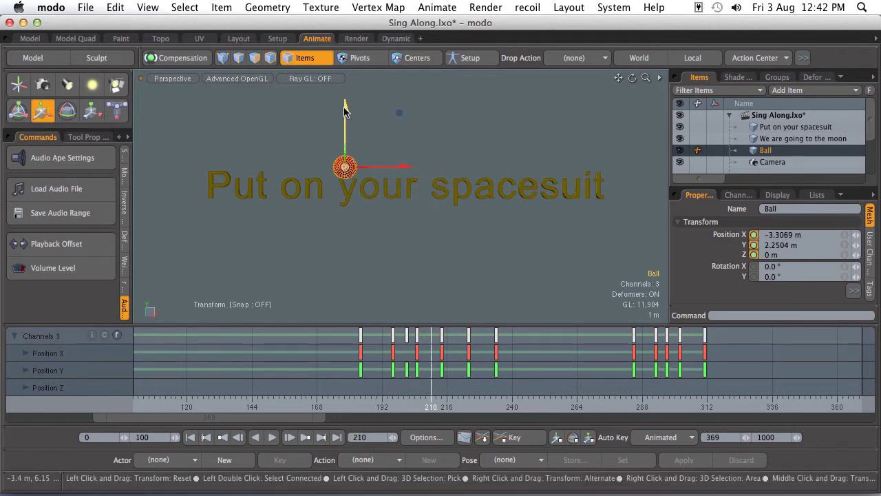
{"action": "left_click_drag", "start_coordinate": [345, 110], "coordinate": [345, 83]}
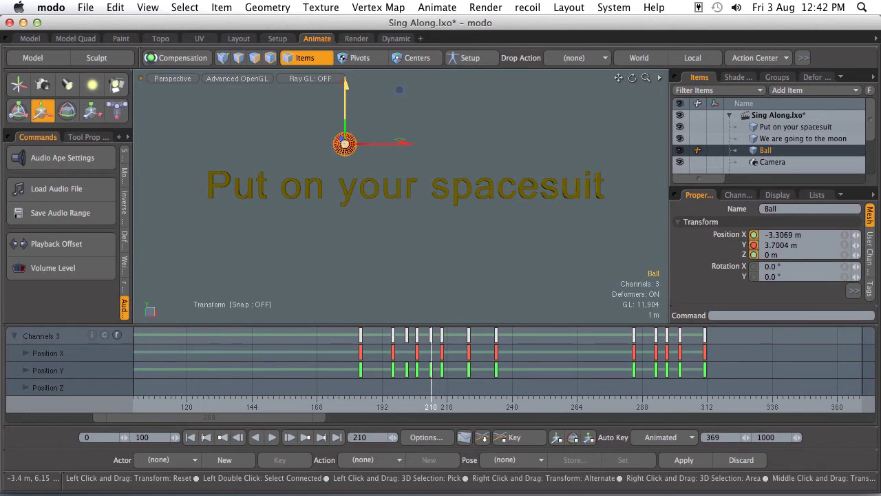
- Raise the Ball before and during "spacesuit", keying its height at about Y 4.5 m on frame 219 and 5 m on frame 229
{"action": "left_click", "coordinate": [456, 400]}
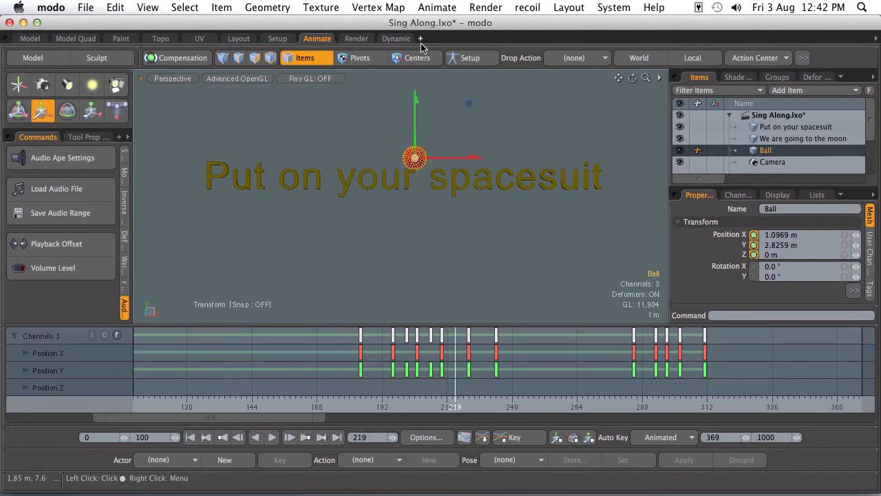
{"action": "left_click_drag", "start_coordinate": [469, 103], "coordinate": [469, 77]}
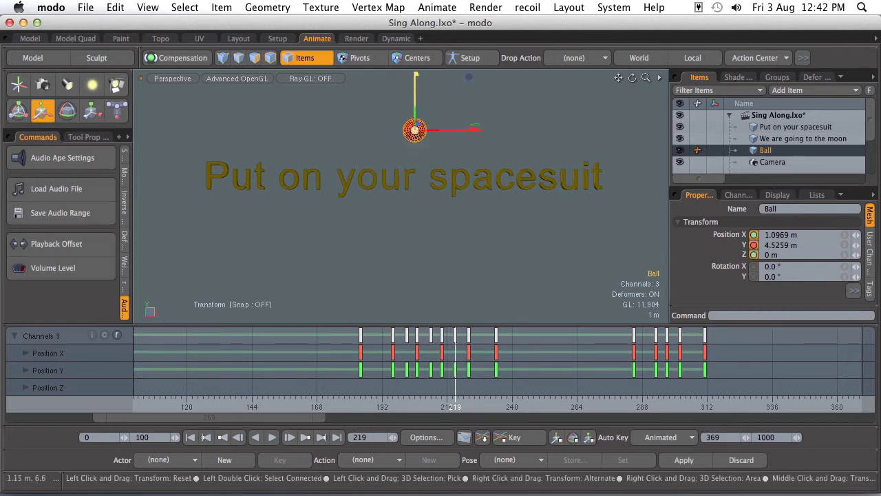
{"action": "left_click", "coordinate": [482, 406]}
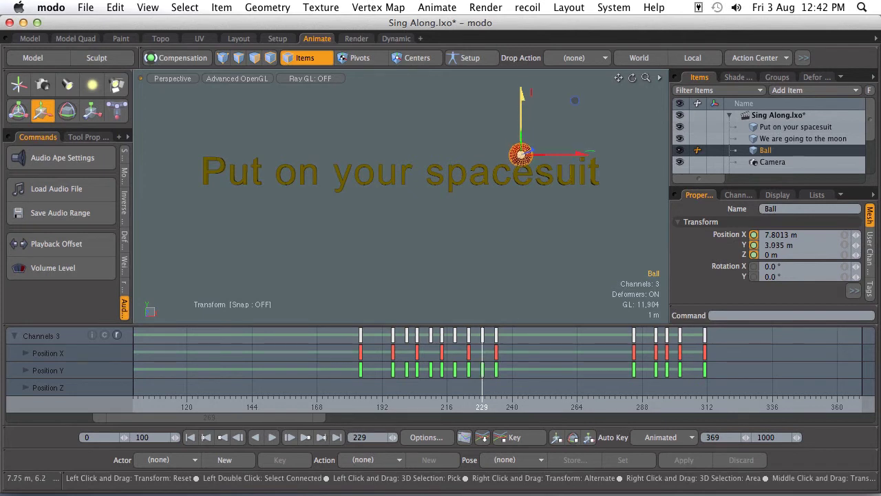
{"action": "left_click_drag", "start_coordinate": [522, 95], "coordinate": [521, 66]}
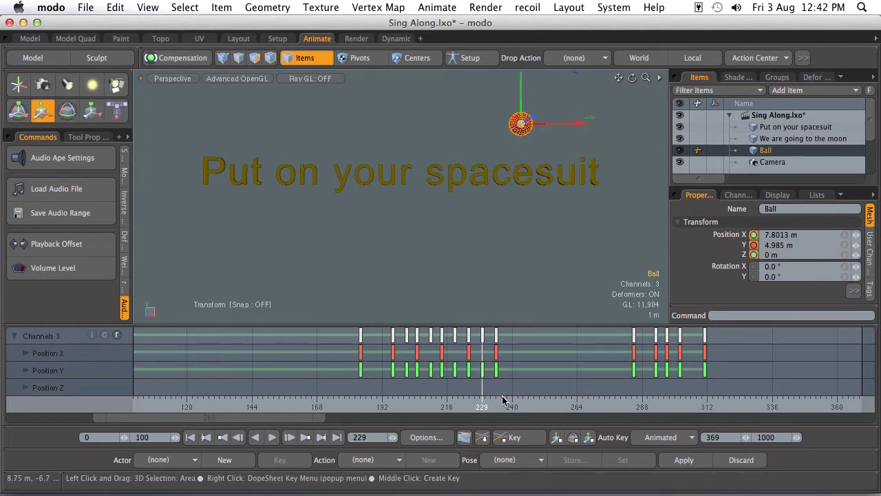
- Key the Ball between the two lyric lines: about X 0.9 m, Y 6.9 m on frame 241 and X -13.12 m, Y 7.32 m on frame 260
{"action": "left_click_drag", "start_coordinate": [505, 406], "coordinate": [513, 406]}
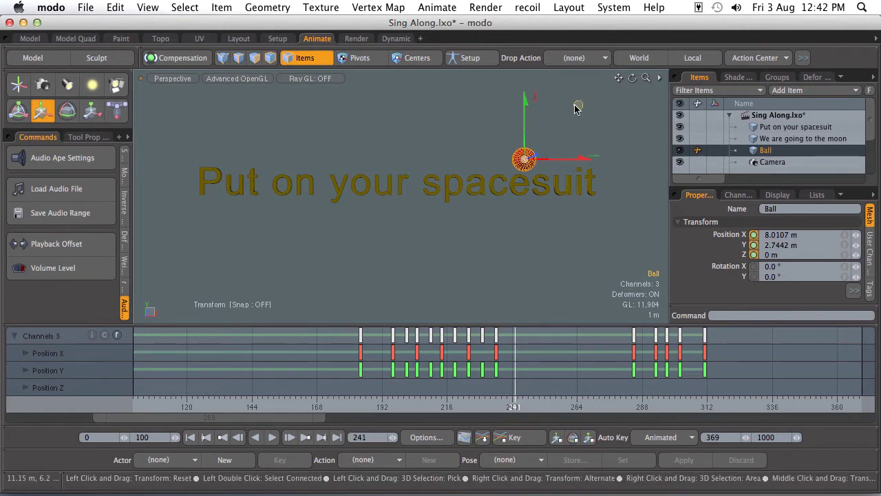
{"action": "left_click_drag", "start_coordinate": [575, 106], "coordinate": [465, 41]}
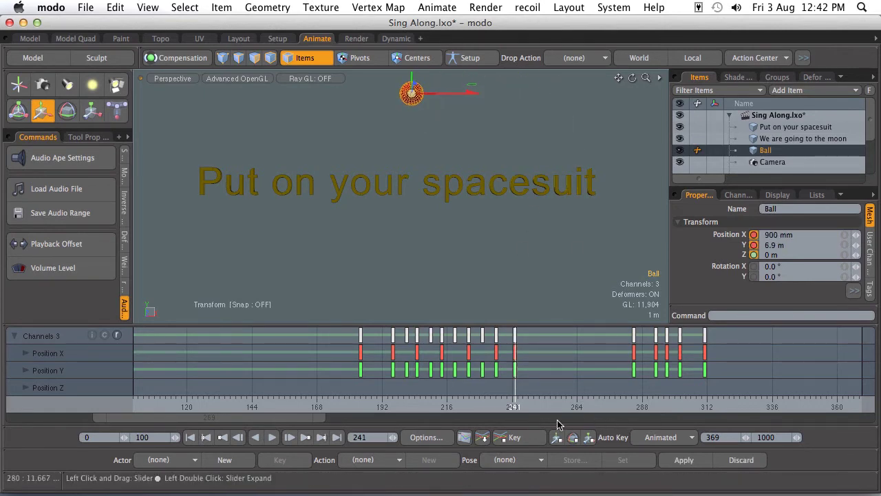
{"action": "left_click_drag", "start_coordinate": [517, 406], "coordinate": [566, 406]}
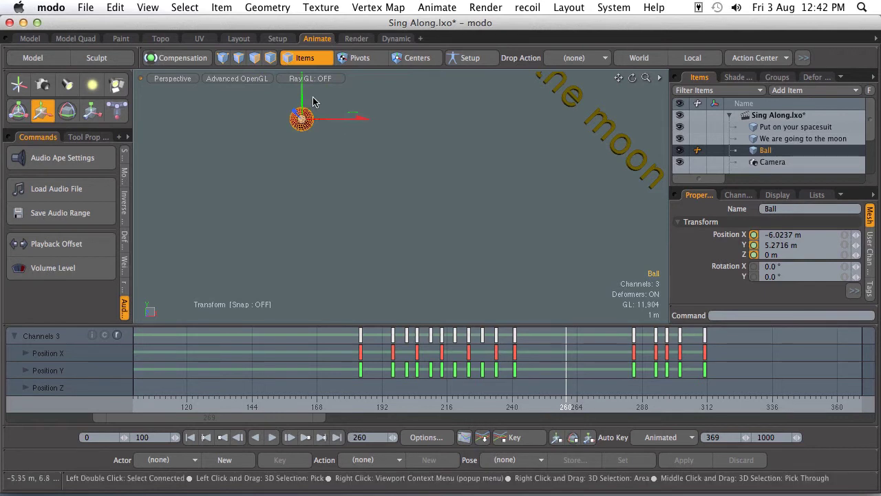
{"action": "left_click_drag", "start_coordinate": [301, 101], "coordinate": [300, 74]}
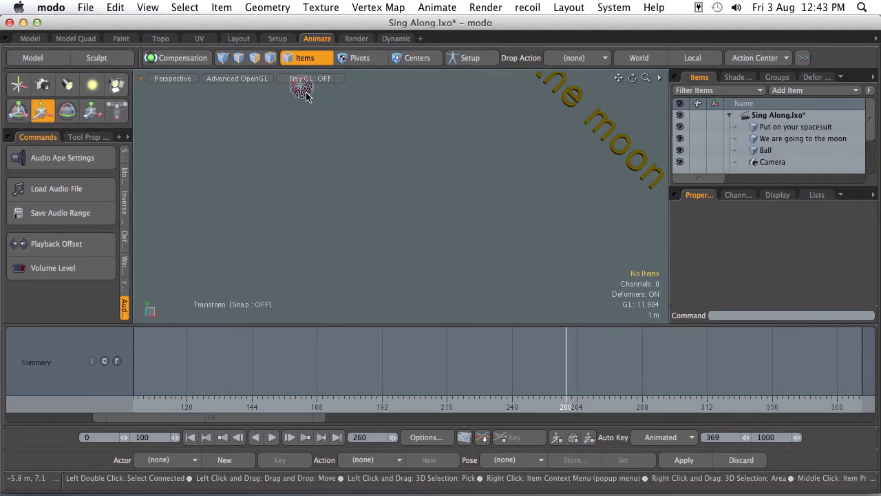
{"action": "left_click_drag", "start_coordinate": [352, 86], "coordinate": [250, 86]}
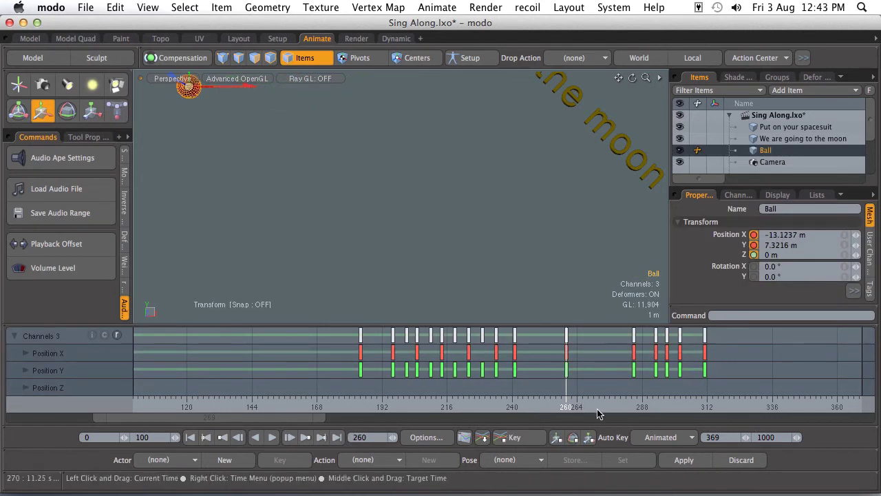
- Raise the Ball between "We're" and "going", keying its height at about Y 4.46 m on frame 289 and 3.69 m on frame 291
{"action": "left_click_drag", "start_coordinate": [597, 411], "coordinate": [643, 407]}
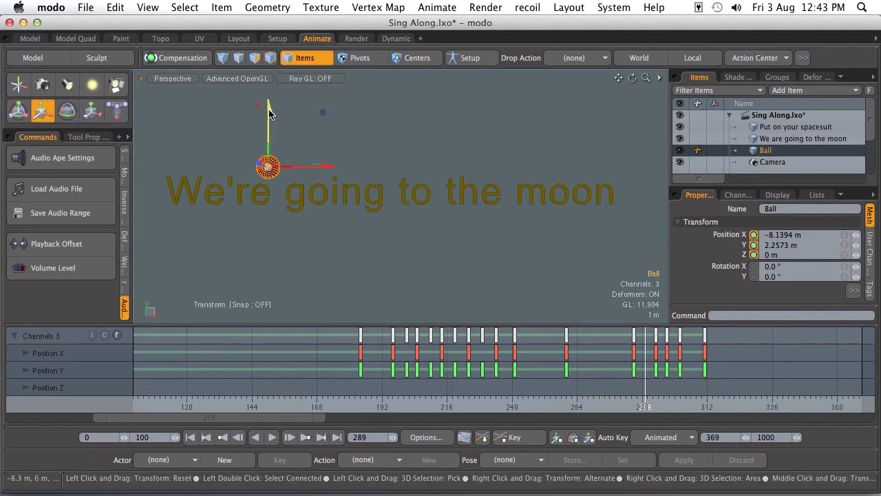
{"action": "left_click_drag", "start_coordinate": [269, 109], "coordinate": [269, 77]}
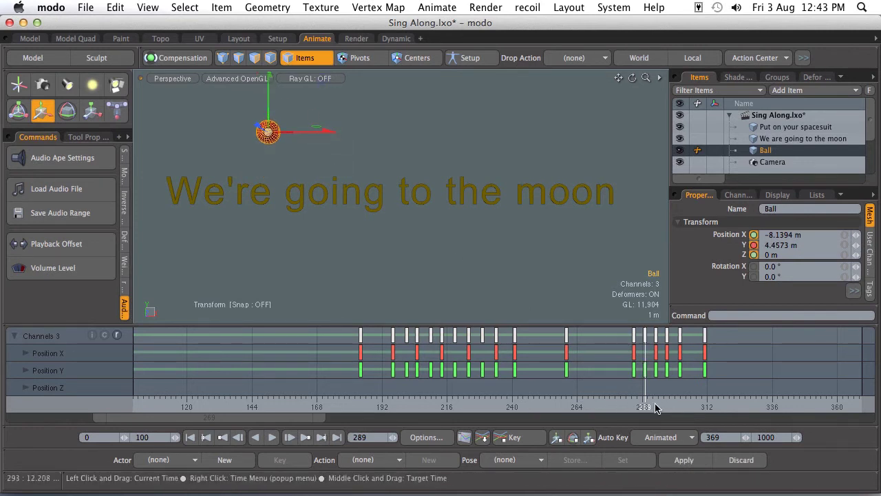
{"action": "left_click", "coordinate": [653, 407]}
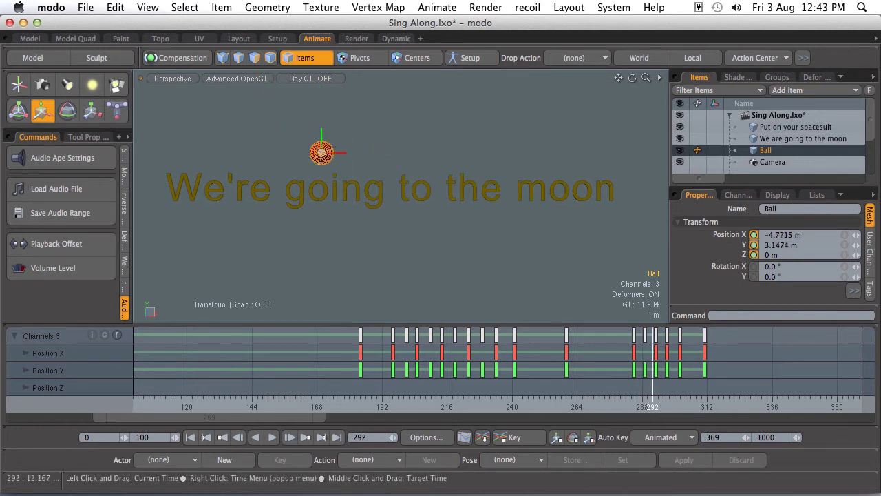
{"action": "left_click", "coordinate": [649, 407]}
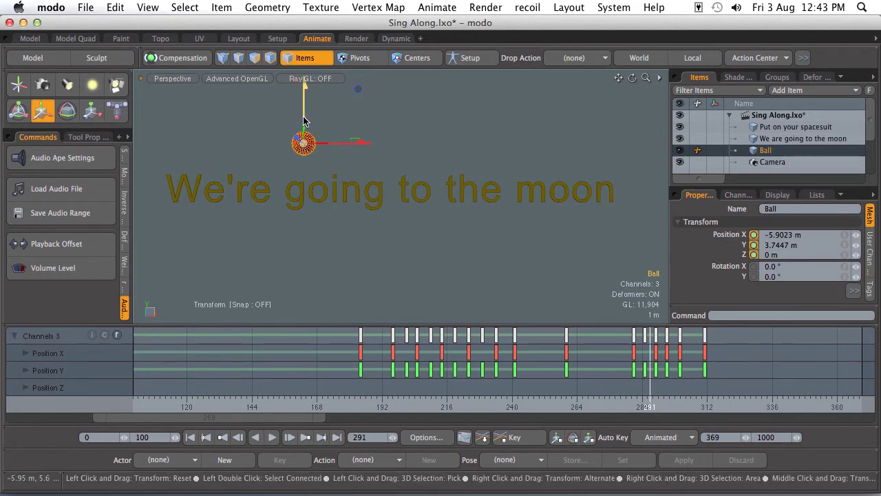
{"action": "left_click_drag", "start_coordinate": [304, 83], "coordinate": [304, 84]}
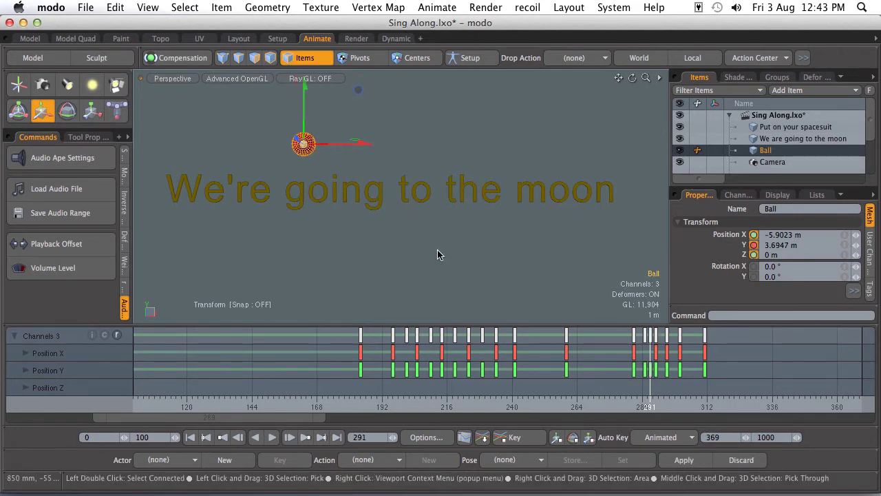
- Raise the Ball before "to" on frame 295 and between "to" and "the" on frame 299, keying the latter at about Y 4.07 m
{"action": "left_click", "coordinate": [661, 407]}
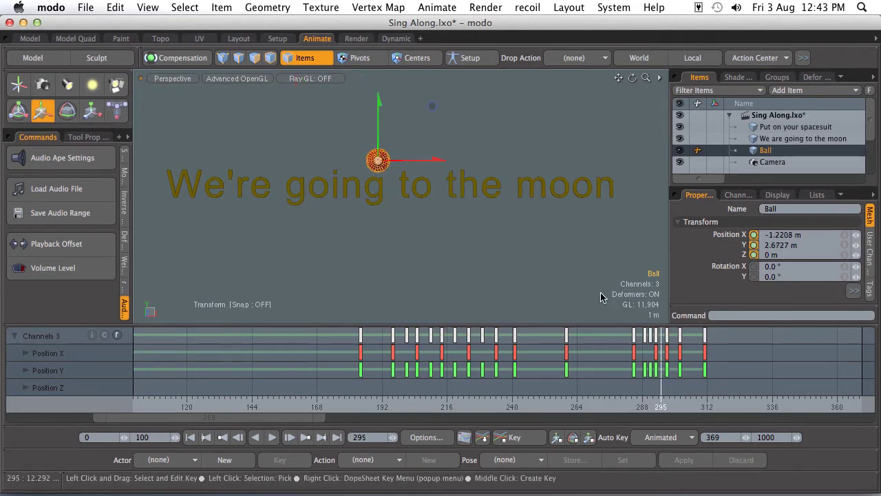
{"action": "left_click_drag", "start_coordinate": [378, 137], "coordinate": [378, 116]}
{"action": "left_click", "coordinate": [675, 406]}
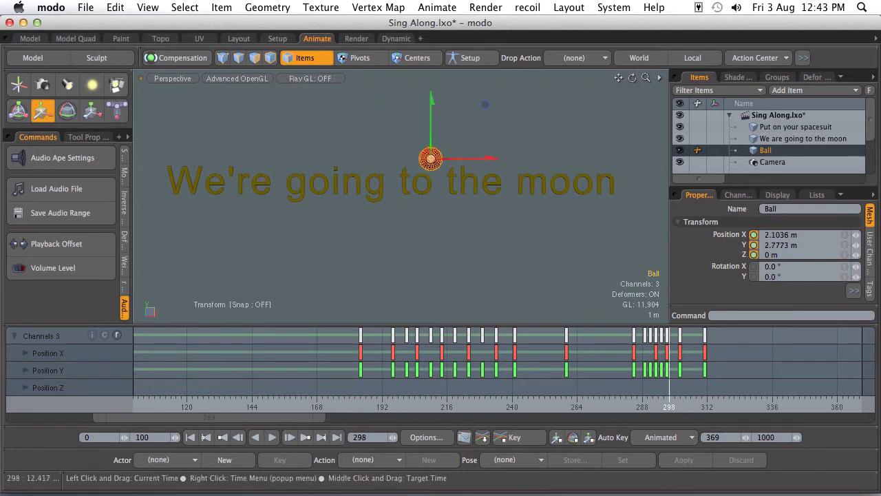
{"action": "left_click", "coordinate": [672, 406]}
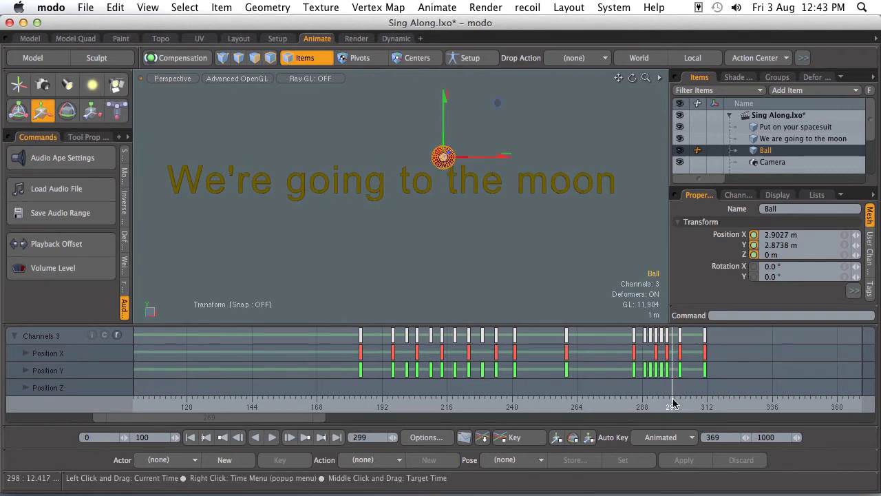
{"action": "left_click_drag", "start_coordinate": [445, 114], "coordinate": [445, 77]}
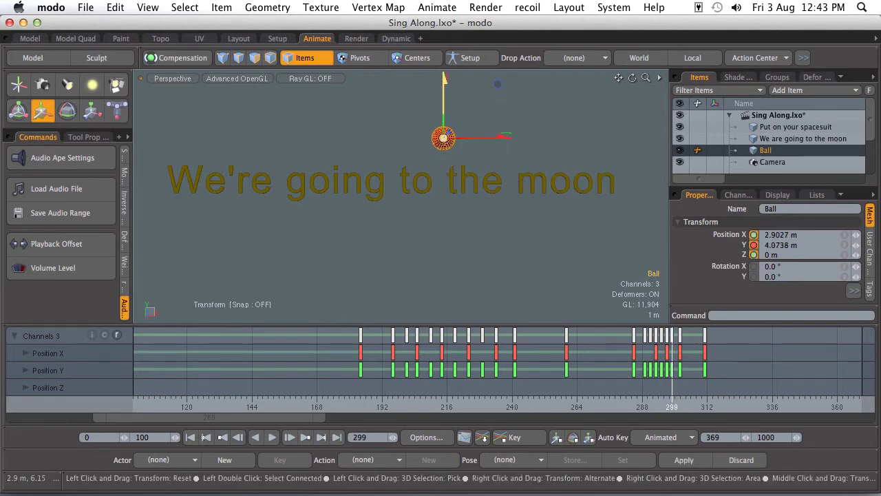
- Key the Ball's height at about Y 5.33 m on frame 307, and its exit from view at X 20.05 m, Y 7.65 m on frame 322
{"action": "left_click", "coordinate": [694, 406]}
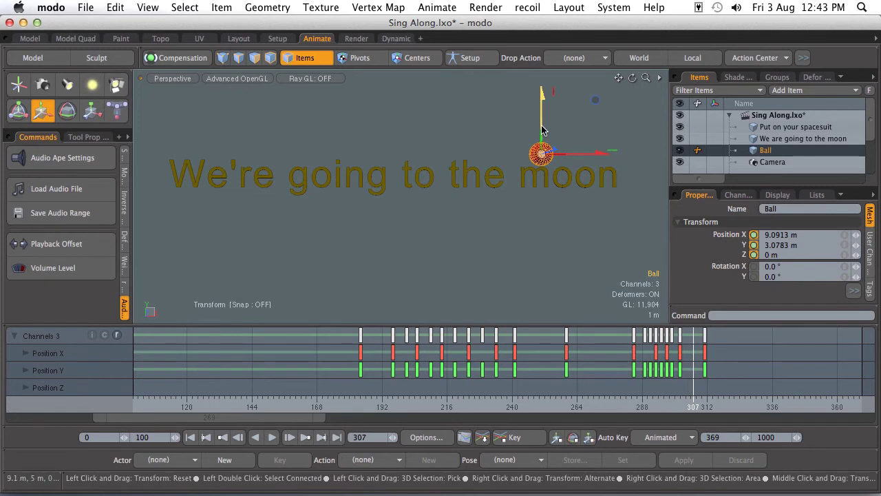
{"action": "left_click_drag", "start_coordinate": [543, 141], "coordinate": [542, 111]}
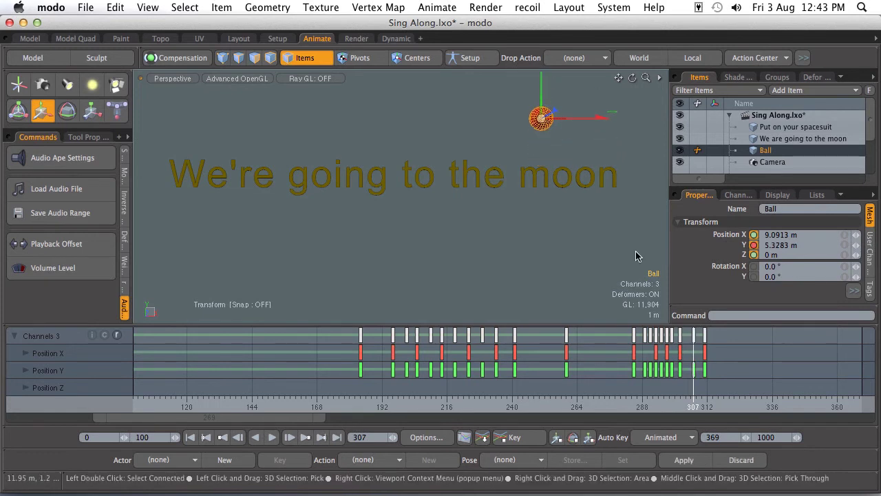
{"action": "left_click", "coordinate": [734, 407]}
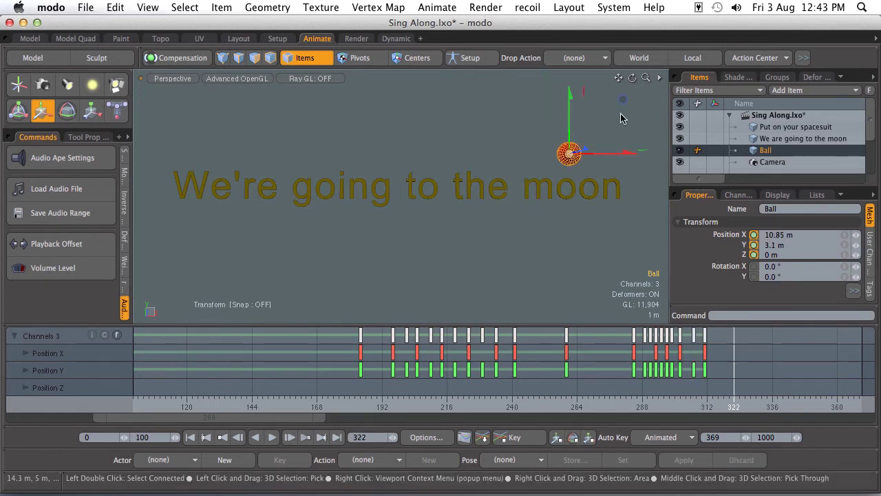
{"action": "left_click_drag", "start_coordinate": [569, 153], "coordinate": [598, 76]}
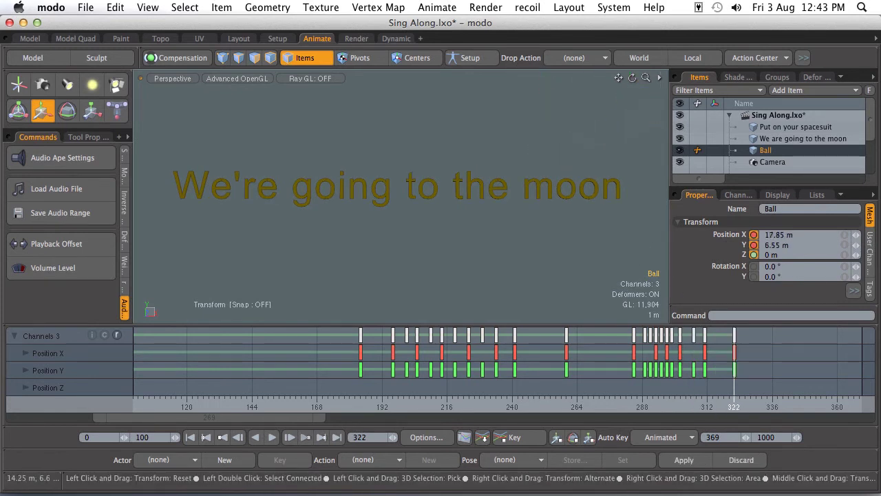
{"action": "left_click_drag", "start_coordinate": [764, 29], "coordinate": [764, 28]}
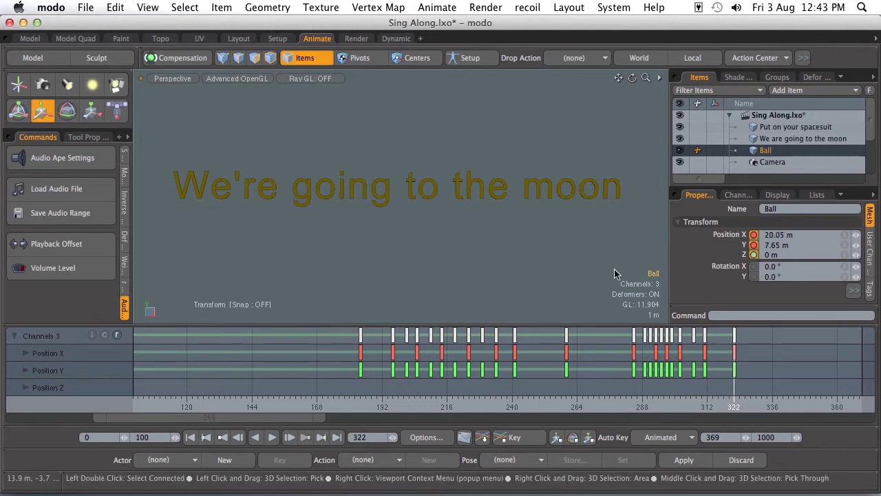
- Play the animation from frame 100 to check the Ball's bounces over both lyric lines, and stop it after it loops
{"action": "left_click", "coordinate": [190, 437]}
{"action": "left_click", "coordinate": [272, 437]}
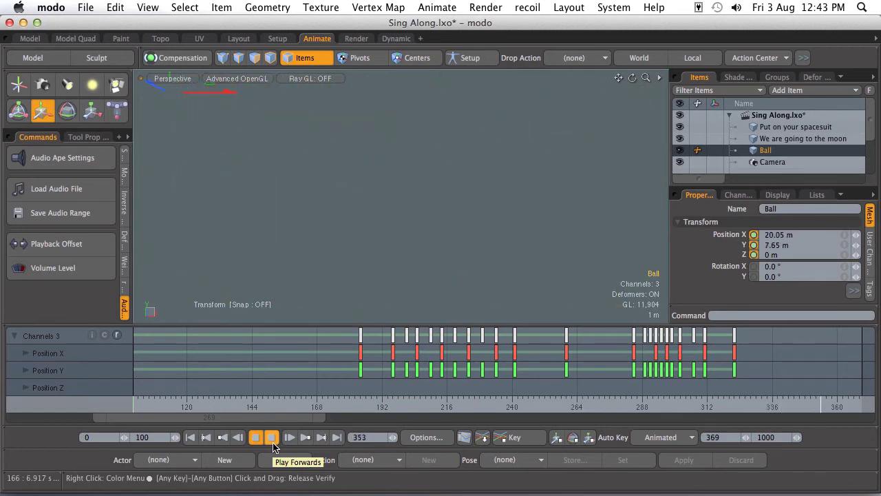
{"action": "left_click", "coordinate": [274, 443]}
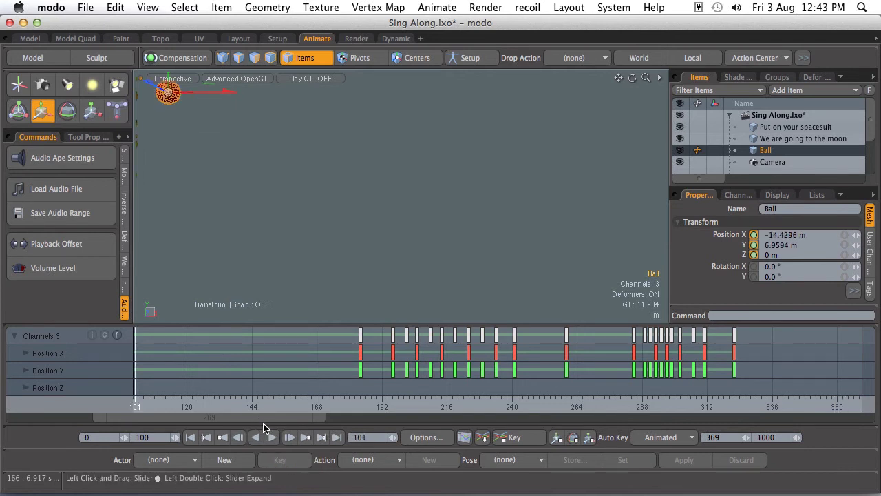
- Deselect the Ball and record the OpenGL view from frame 100 to a QuickTime movie named Sing Along.mov in the Movies folder
{"action": "left_click", "coordinate": [191, 437]}
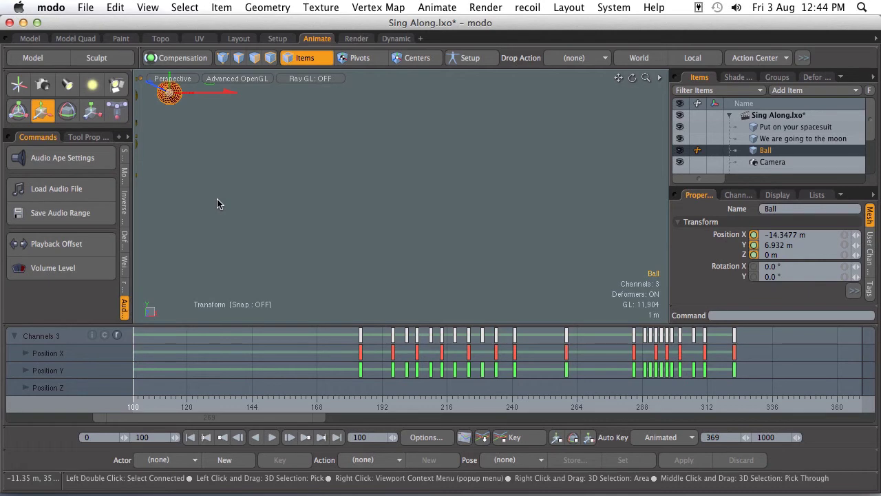
{"action": "left_click", "coordinate": [206, 182]}
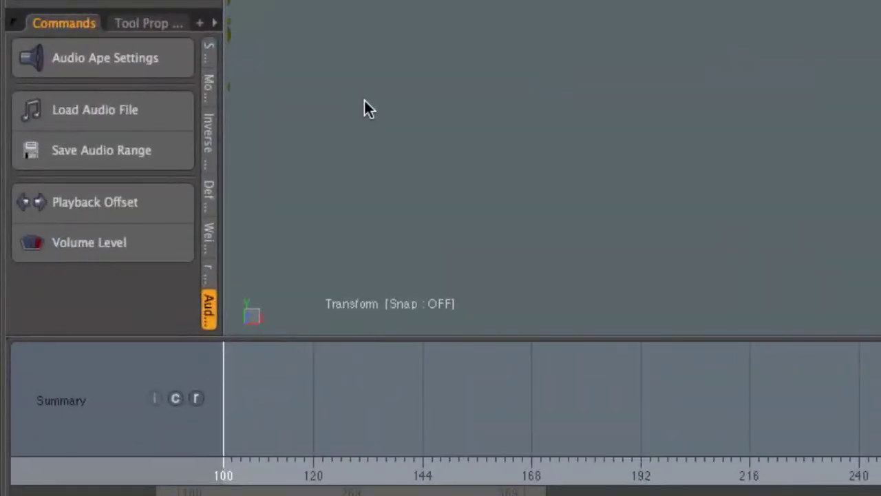
{"action": "right_click", "coordinate": [365, 101]}
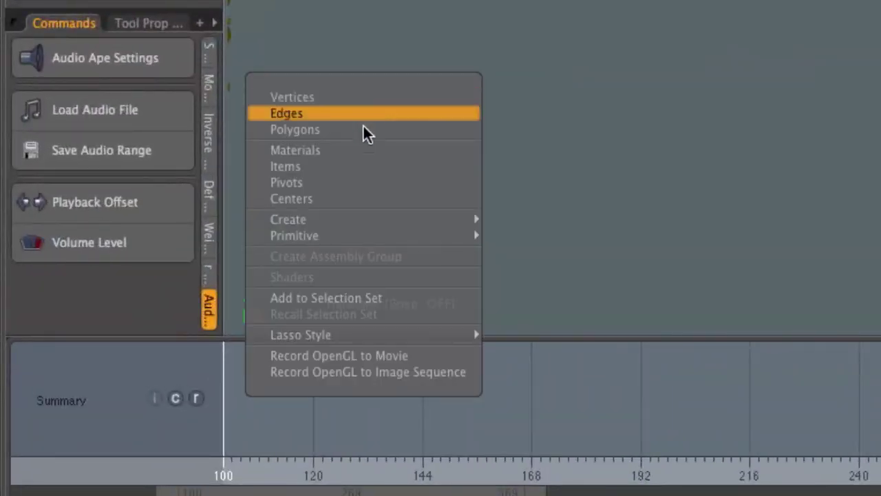
{"action": "left_click", "coordinate": [370, 355]}
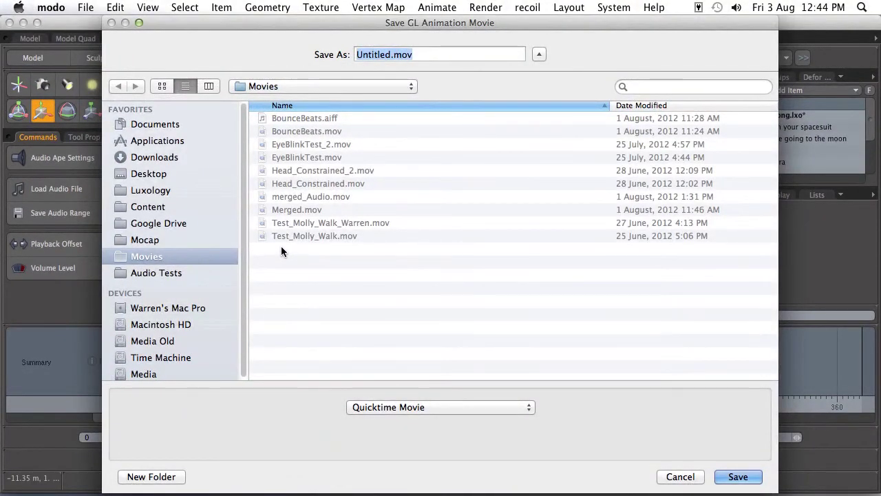
{"action": "left_click", "coordinate": [391, 55]}
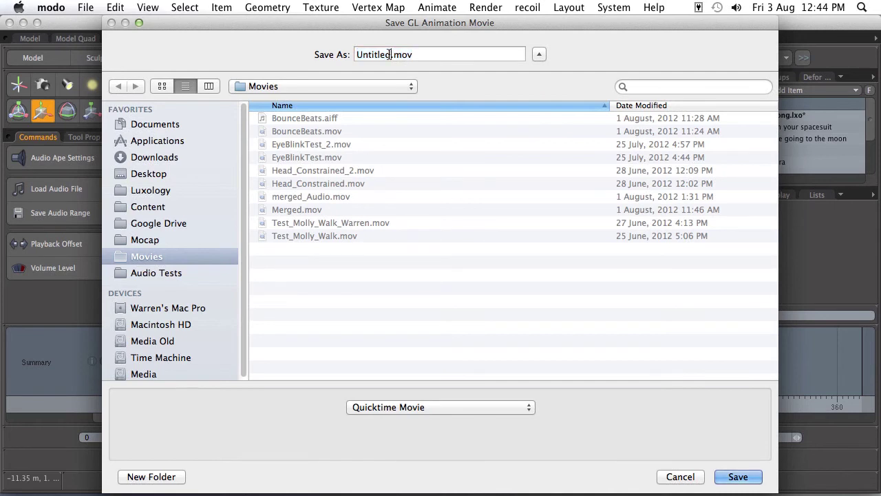
{"action": "left_click_drag", "start_coordinate": [391, 55], "coordinate": [338, 55]}
{"action": "type", "text": "Sing A"}
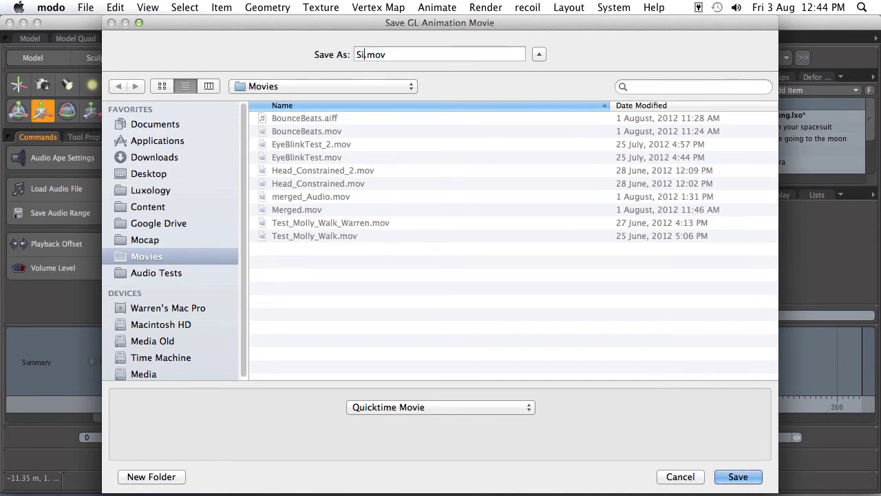
{"action": "type", "text": "long"}
{"action": "left_click", "coordinate": [738, 476]}
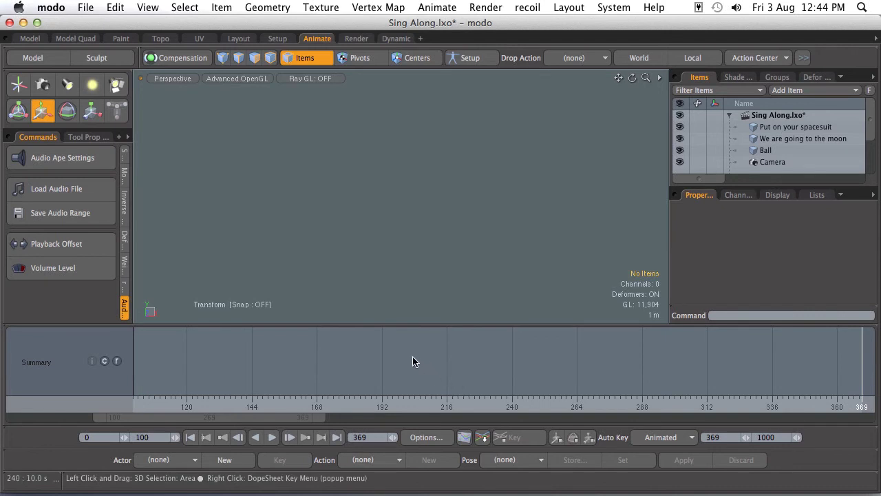
- Save the Audio Ape audio range as an AIFF file named Sing Along.aiff in the Movies folder
{"action": "left_click", "coordinate": [60, 213]}
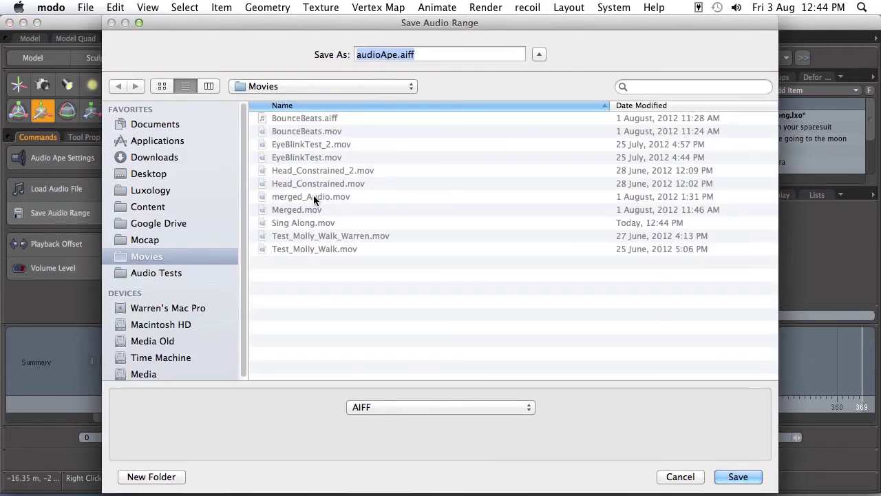
{"action": "left_click", "coordinate": [394, 54]}
{"action": "double_click", "coordinate": [395, 54]}
{"action": "type", "text": "Sing Along"}
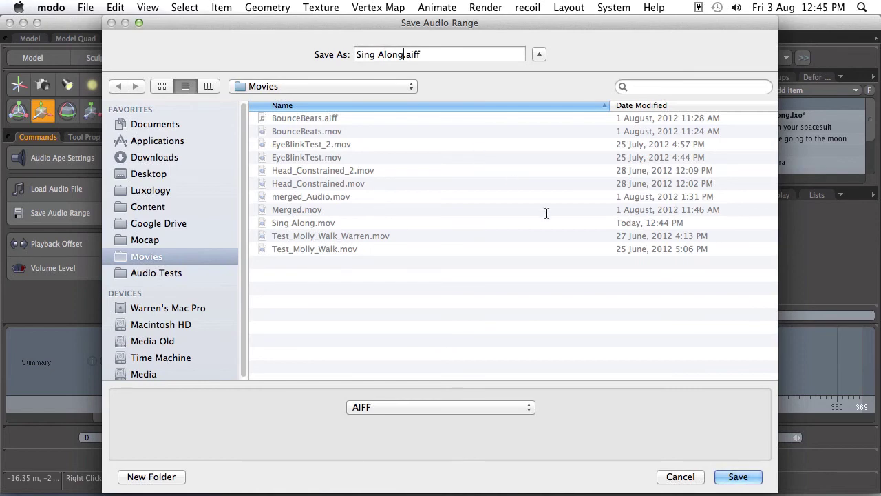
{"action": "left_click", "coordinate": [727, 482]}
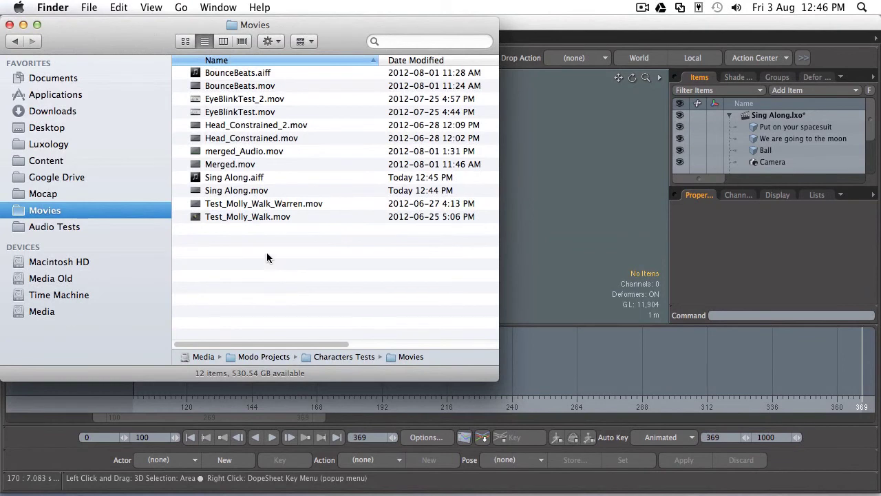
- Locate Sing Along.aiff and Sing Along.mov in Finder's Movies folder, and open Sing Along.mov in QuickTime Player
{"action": "left_click", "coordinate": [244, 191]}
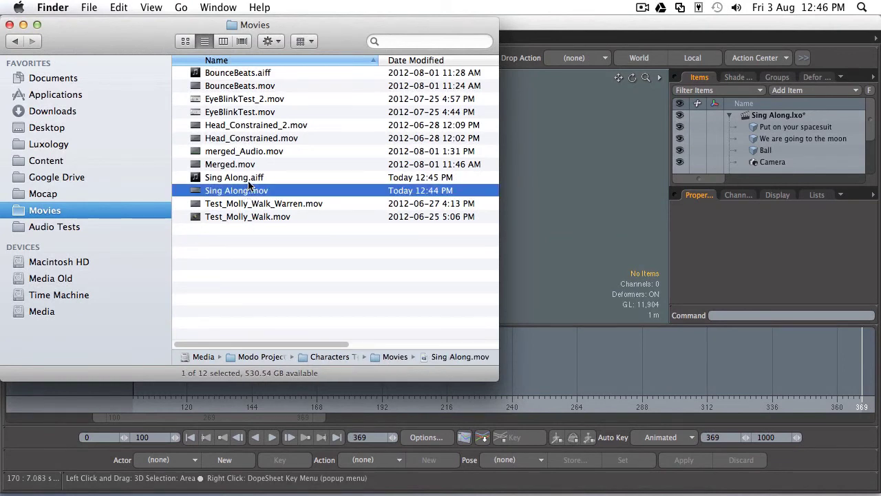
{"action": "left_click", "coordinate": [249, 178]}
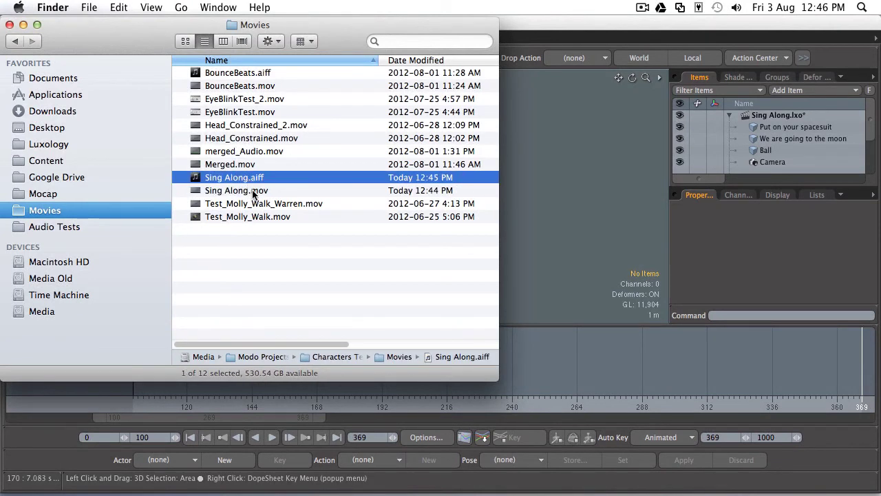
{"action": "left_click", "coordinate": [255, 191]}
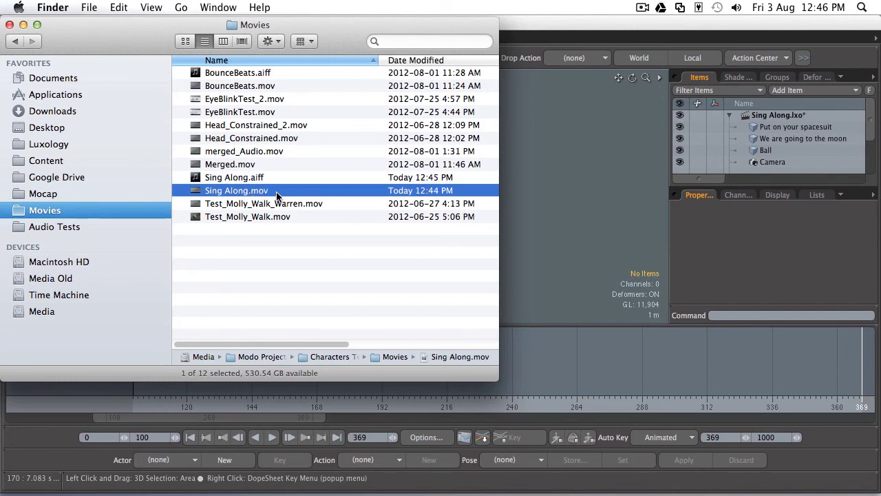
{"action": "double_click", "coordinate": [276, 194]}
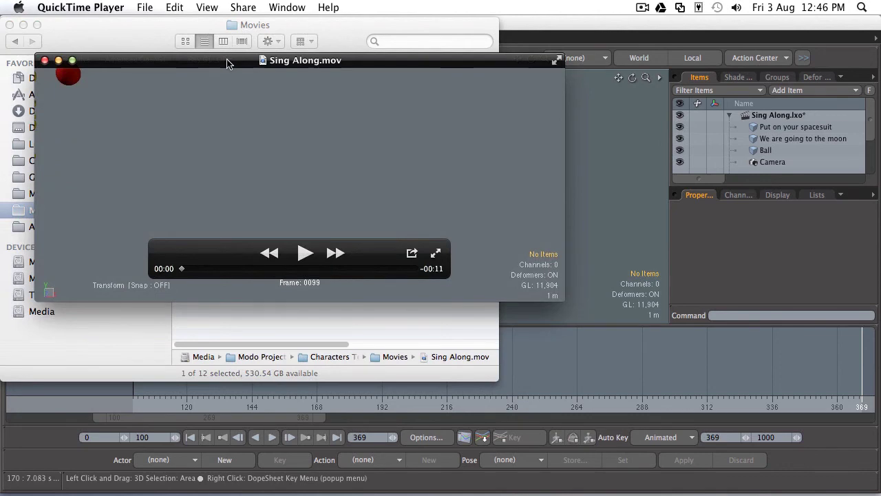
- Add Sing Along.aiff from the Movies folder to the Sing Along.mov clip as its audio track and finish the edit
{"action": "left_click_drag", "start_coordinate": [227, 63], "coordinate": [534, 106]}
{"action": "left_click", "coordinate": [252, 179]}
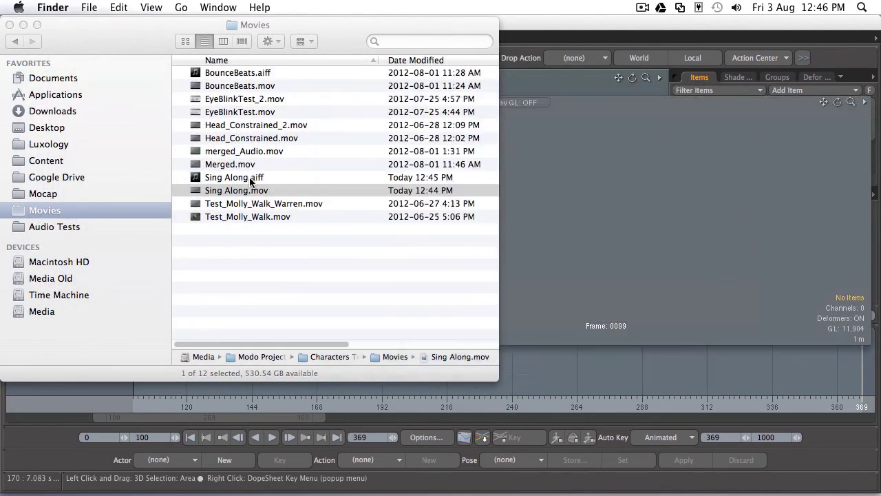
{"action": "left_click", "coordinate": [249, 179]}
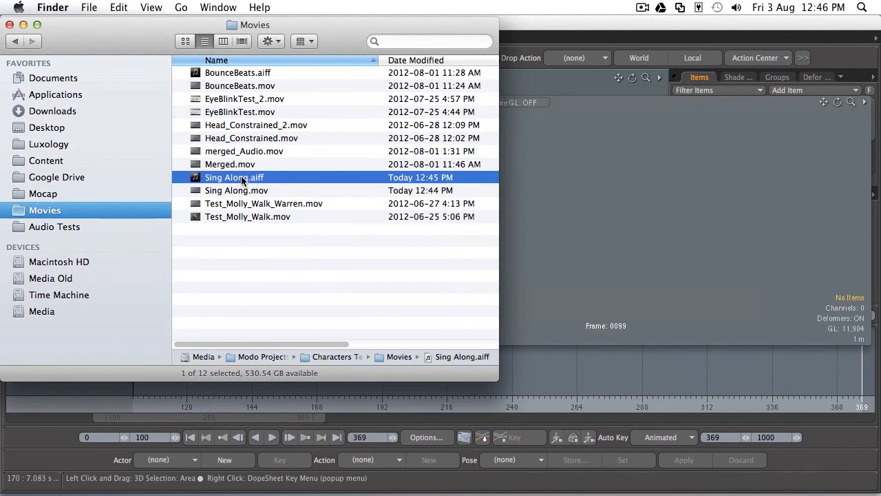
{"action": "left_click_drag", "start_coordinate": [241, 180], "coordinate": [577, 202]}
{"action": "left_click_drag", "start_coordinate": [603, 103], "coordinate": [376, 81]}
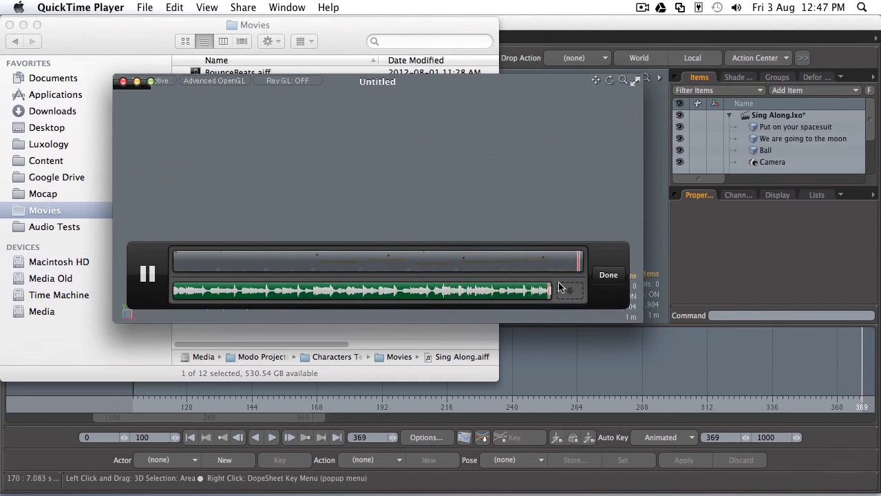
{"action": "left_click", "coordinate": [608, 275]}
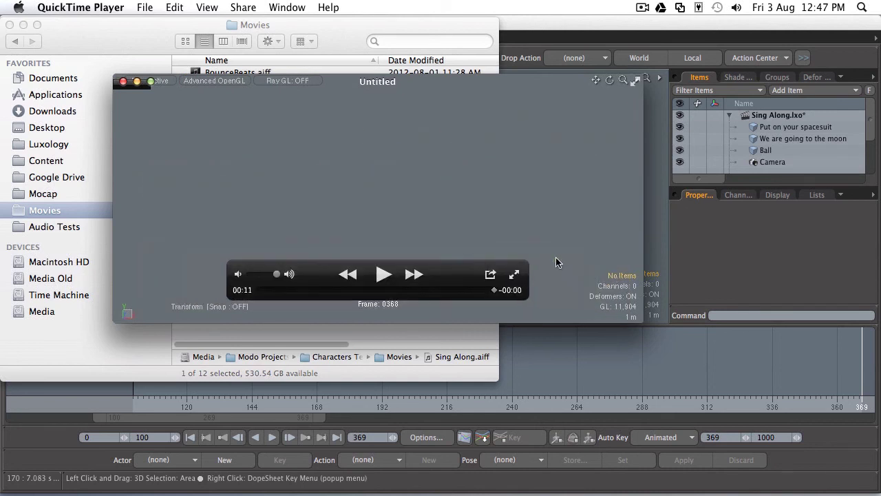
- Close the combined movie, saving it as Sing Along Merged.m4v in the Movies folder
{"action": "left_click", "coordinate": [123, 81]}
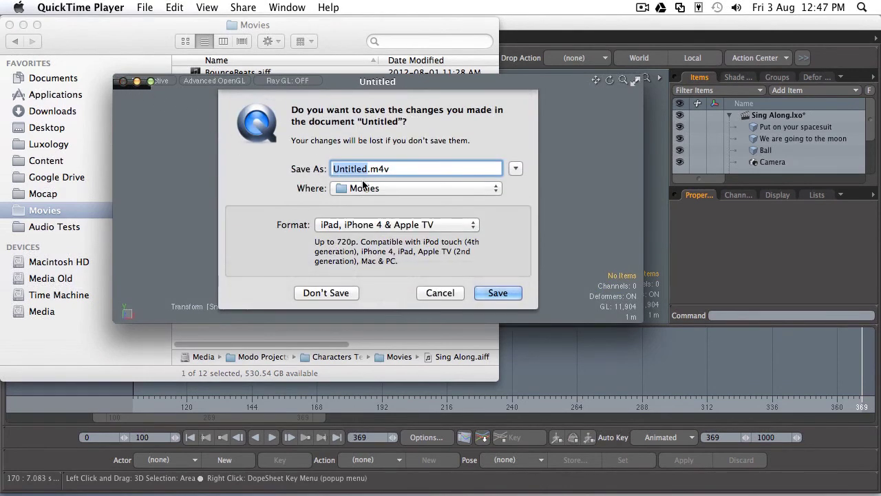
{"action": "type", "text": "Sing Along "}
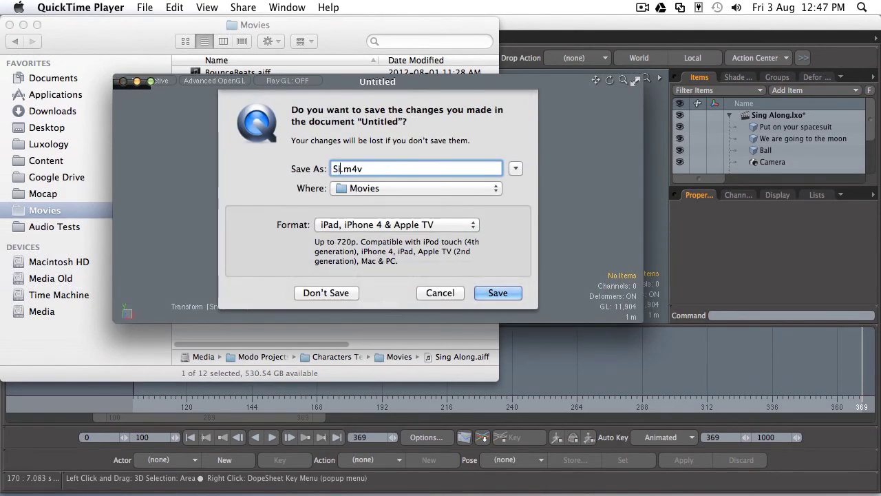
{"action": "type", "text": "Mer"}
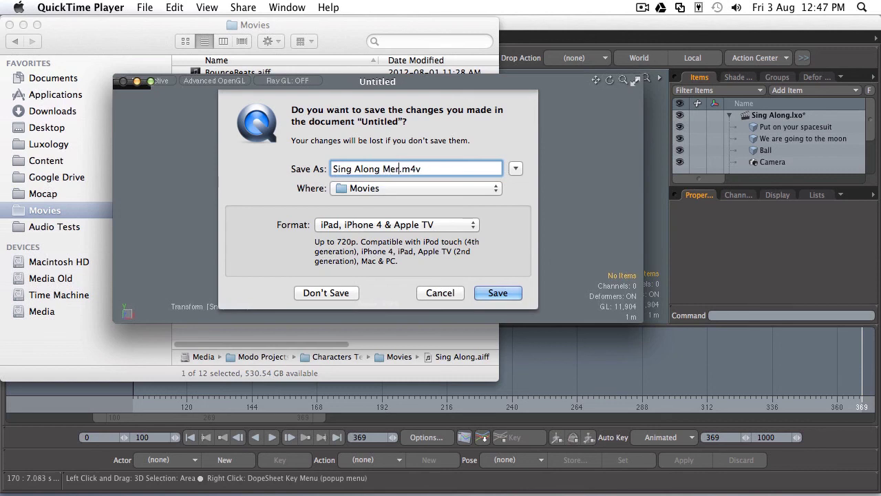
{"action": "type", "text": "ged"}
{"action": "left_click", "coordinate": [492, 292]}
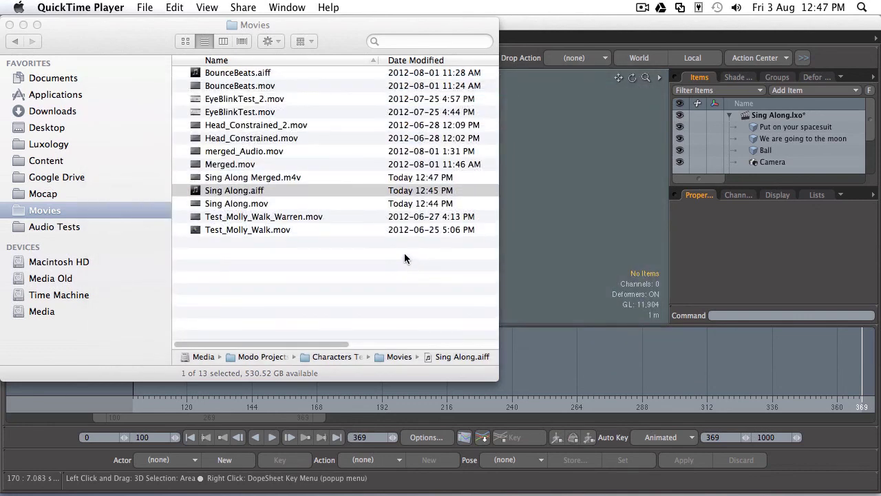
- Play Sing Along Merged.m4v from the Movies folder to check picture and sound together, close it and switch back to modo
{"action": "left_click", "coordinate": [241, 181]}
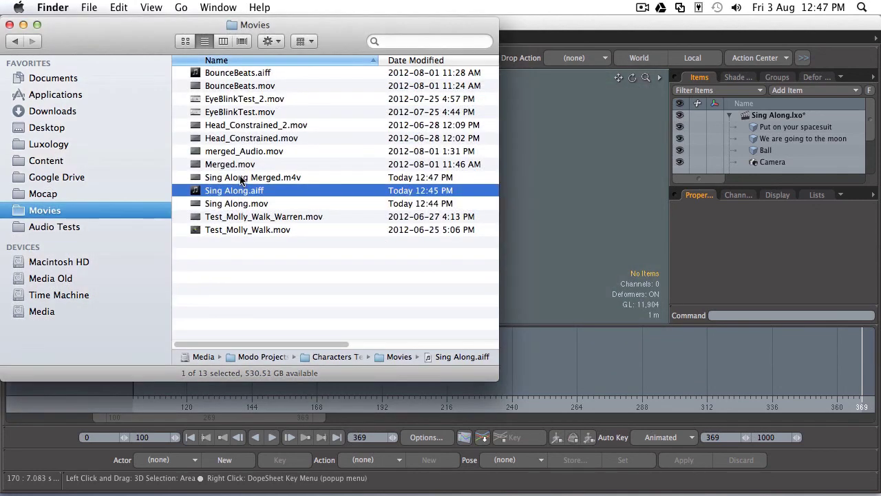
{"action": "left_click", "coordinate": [242, 180]}
{"action": "double_click", "coordinate": [242, 181]}
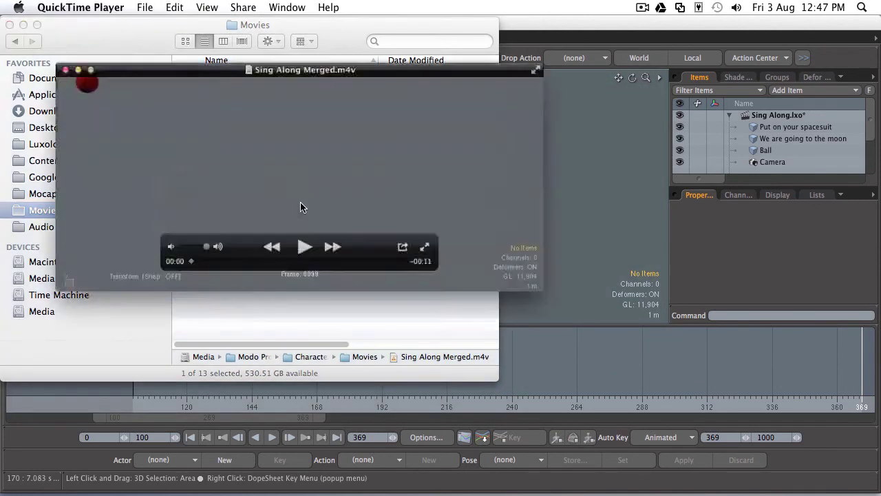
{"action": "left_click", "coordinate": [304, 253]}
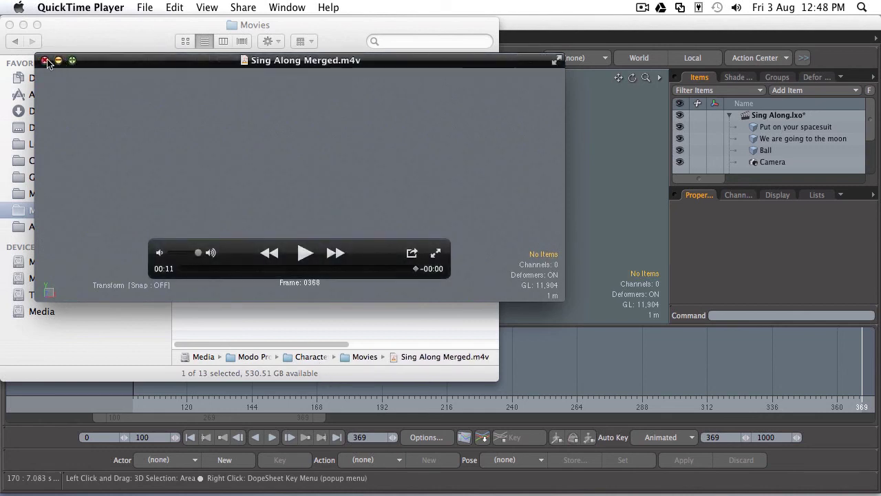
{"action": "left_click", "coordinate": [45, 62]}
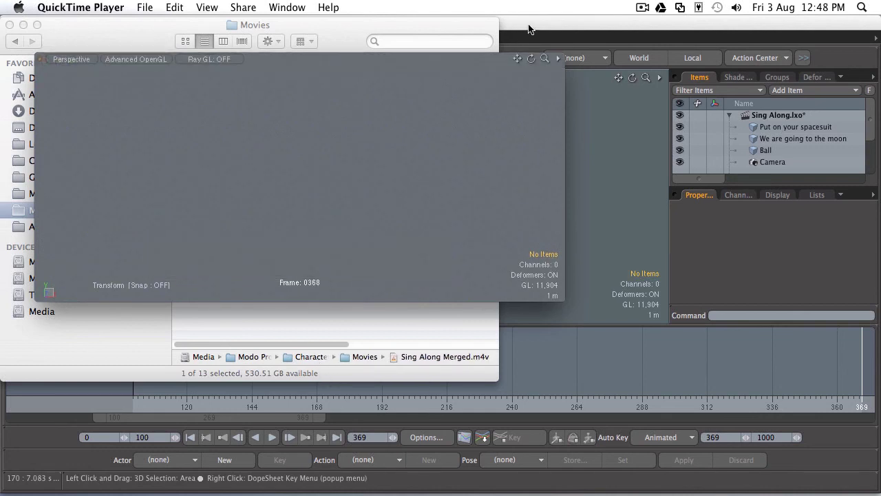
{"action": "left_click", "coordinate": [528, 28]}
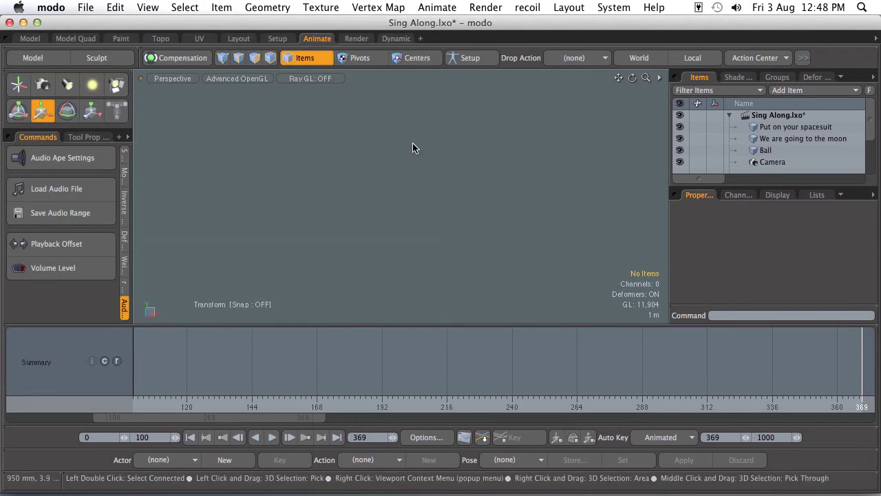